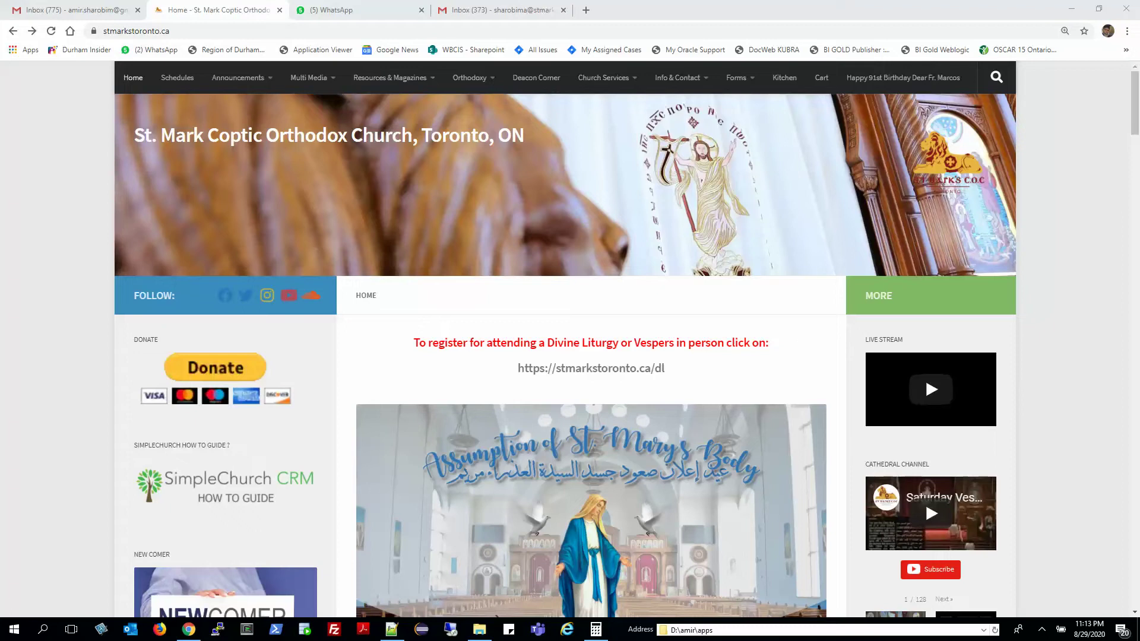
Reload the St. Mark church site, then copy the Formsite link from Notepad++ into a new tab.
{"action": "key", "text": "alt+Tab"}
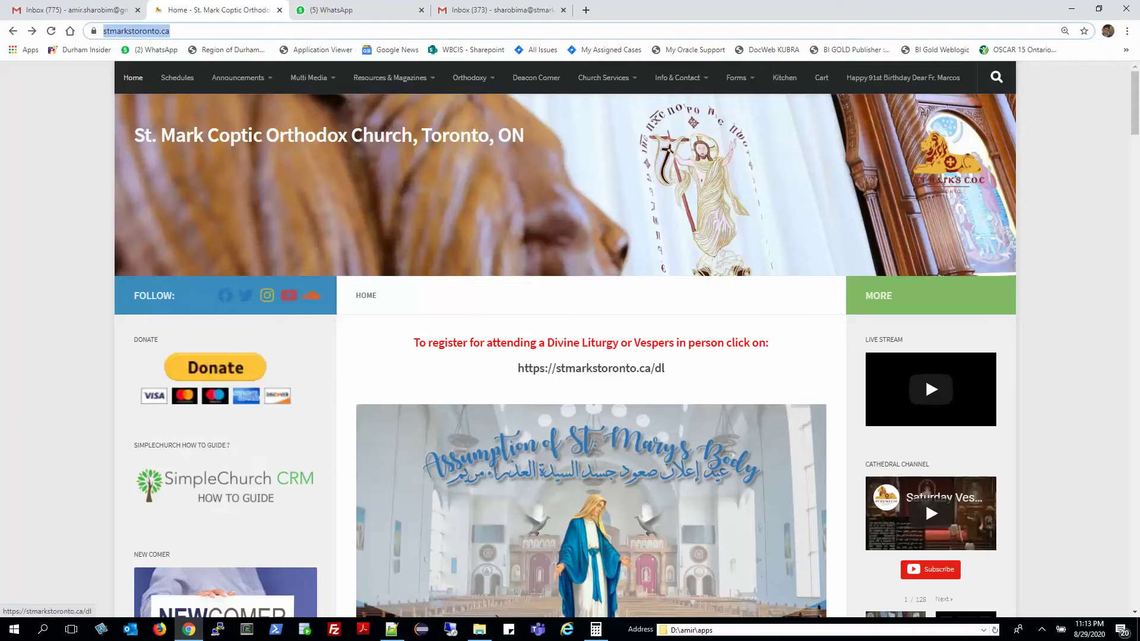
{"action": "key", "text": "Return"}
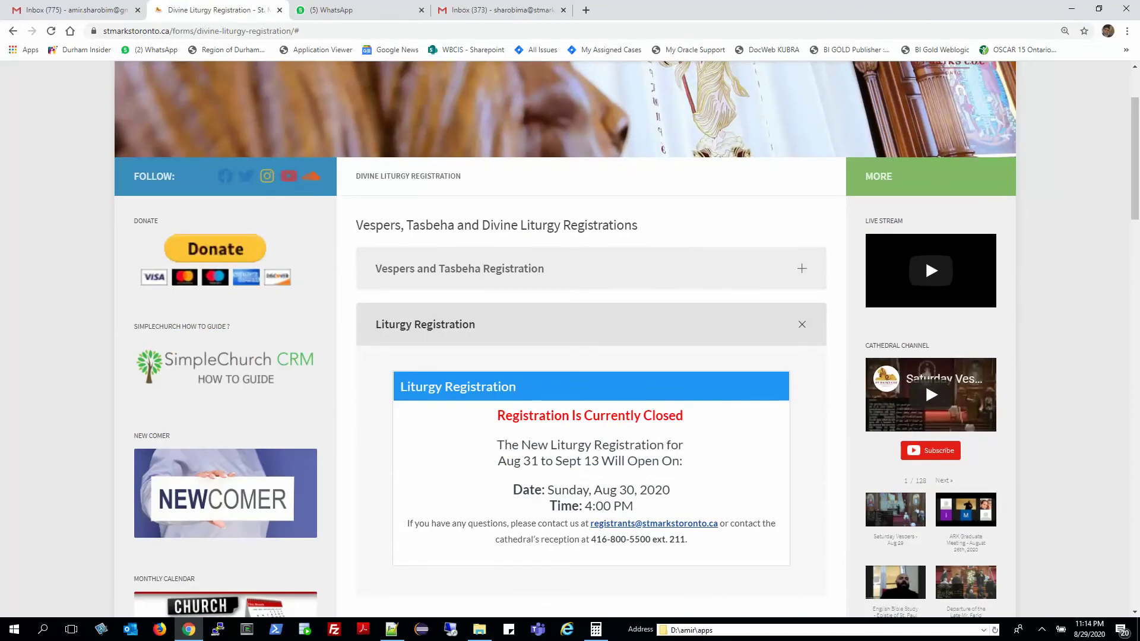
{"action": "key", "text": "alt+Tab"}
{"action": "key", "text": "alt+Tab"}
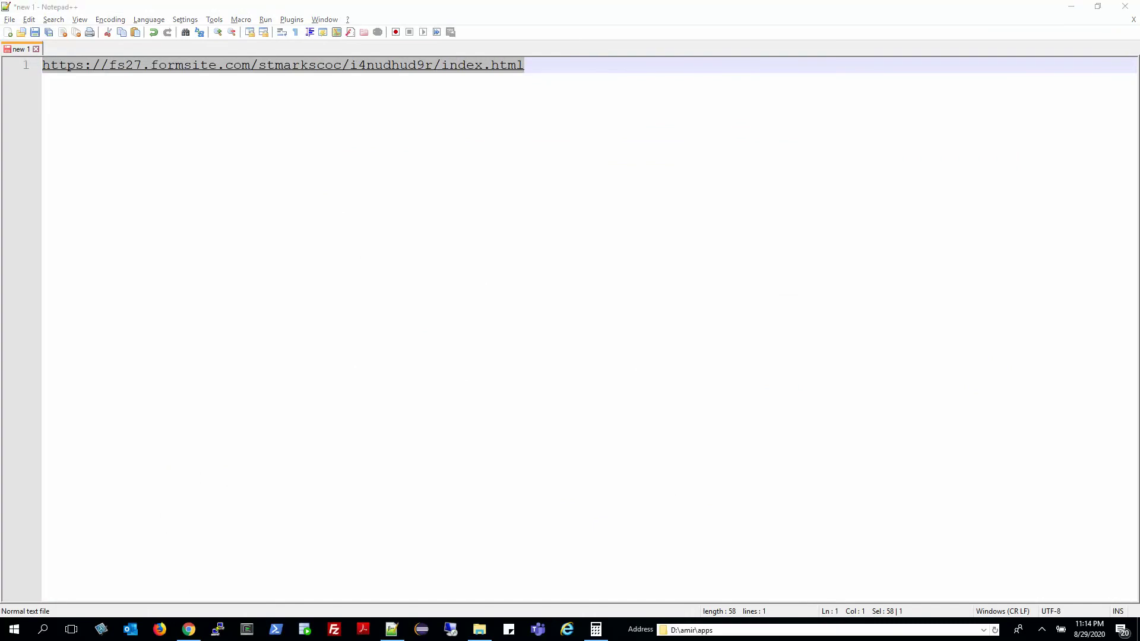
{"action": "key", "text": "alt+Tab"}
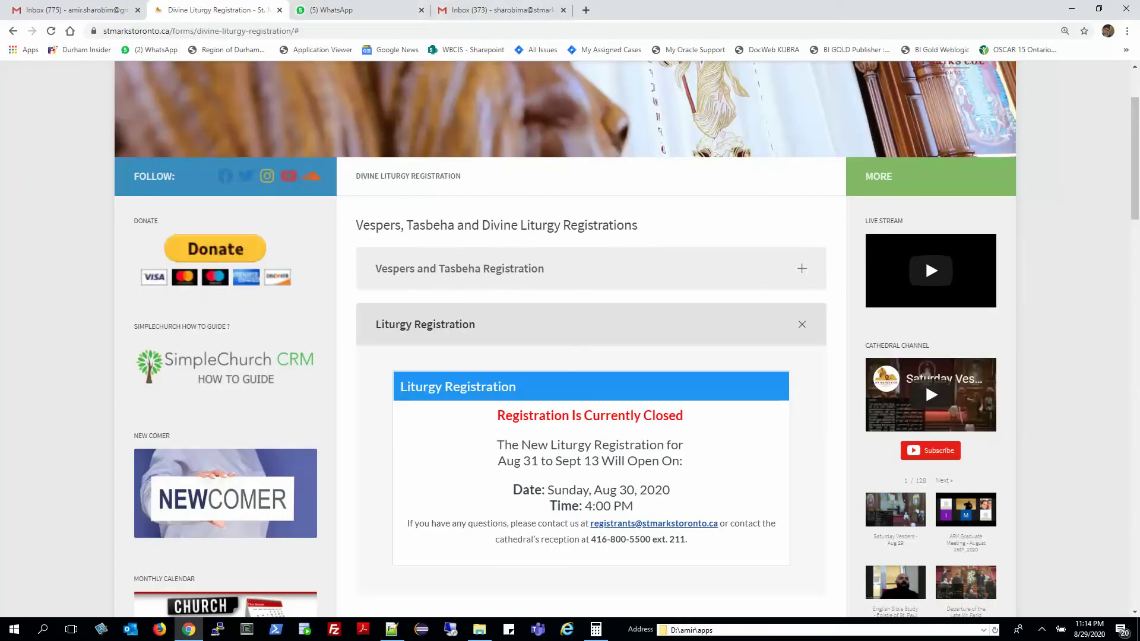
{"action": "key", "text": "ctrl+t"}
Load the Formsite registration page and log in as the returning user with corrected username and password.
{"action": "type", "text": "https://fs27.formsite.com/stmarkscoc/i4nudhud9r/index.html"}
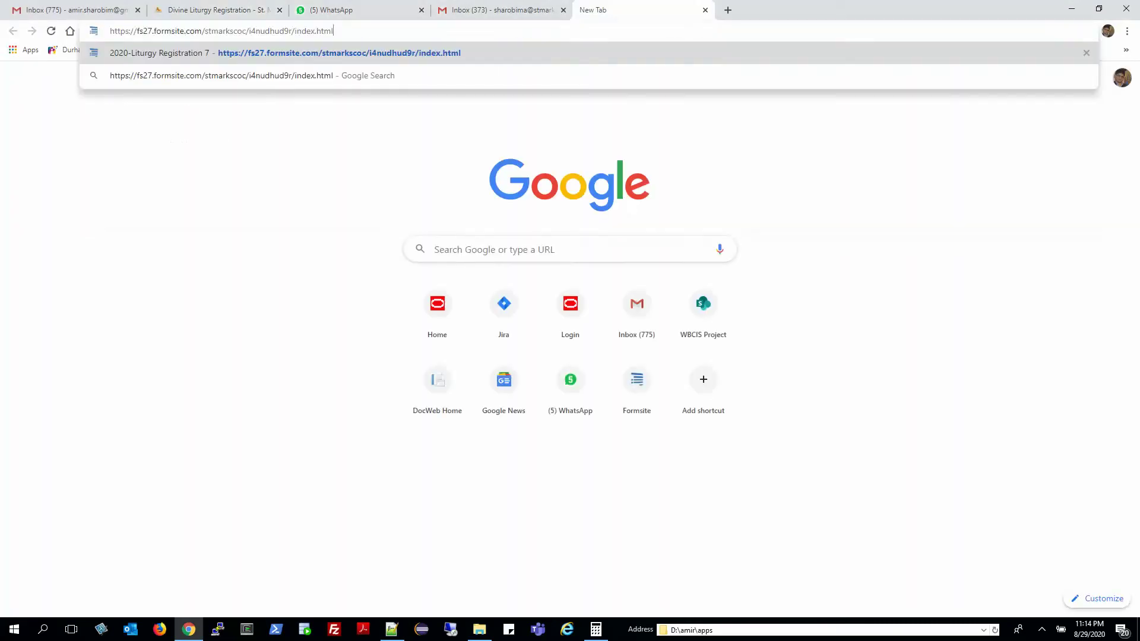
{"action": "key", "text": "Return"}
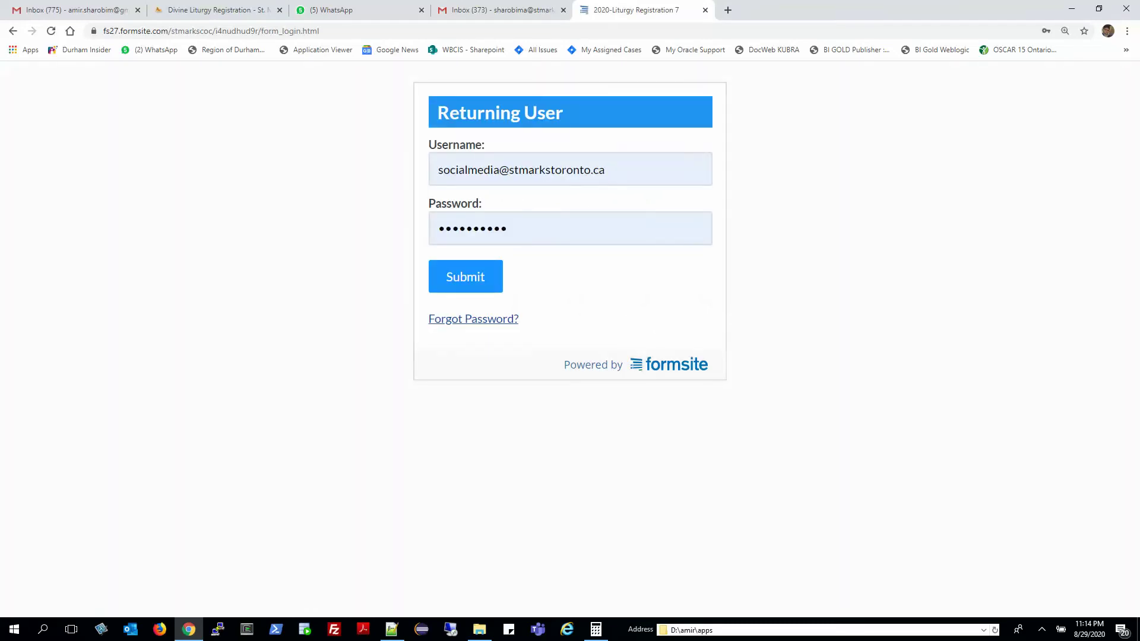
{"action": "left_click", "coordinate": [469, 170]}
{"action": "double_click", "coordinate": [468, 170]}
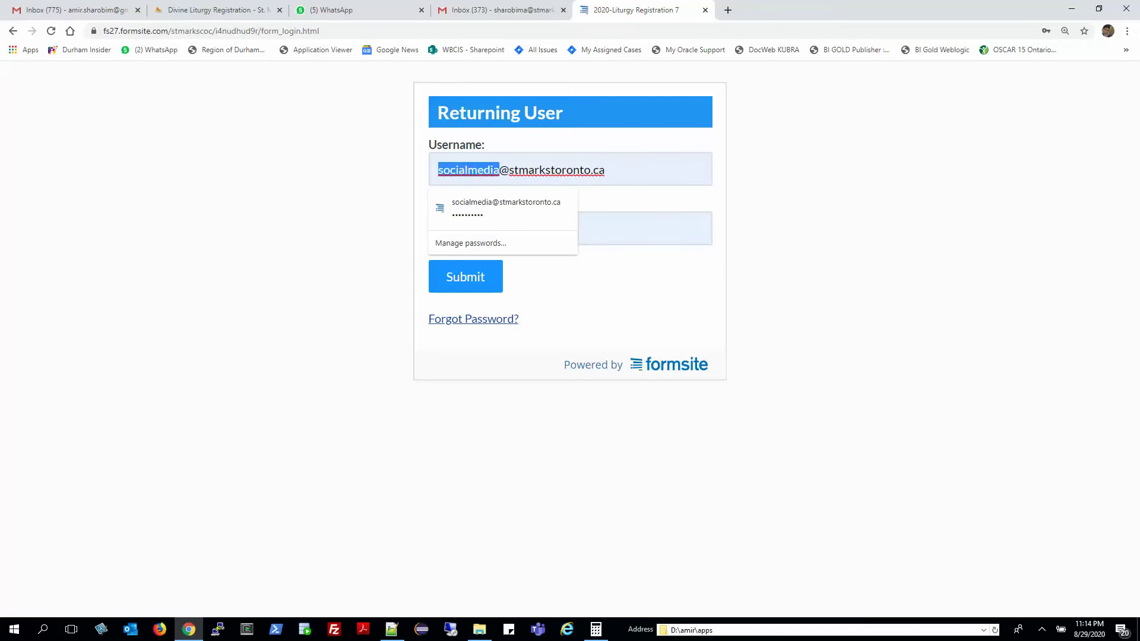
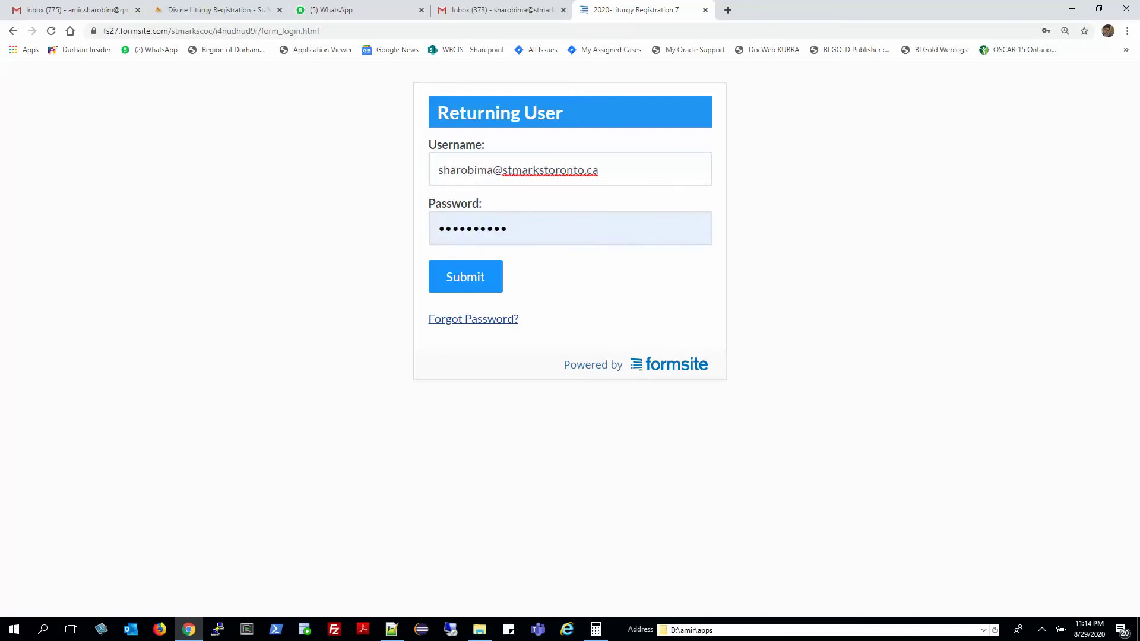
{"action": "key", "text": "Tab"}
{"action": "type", "text": "**********"}
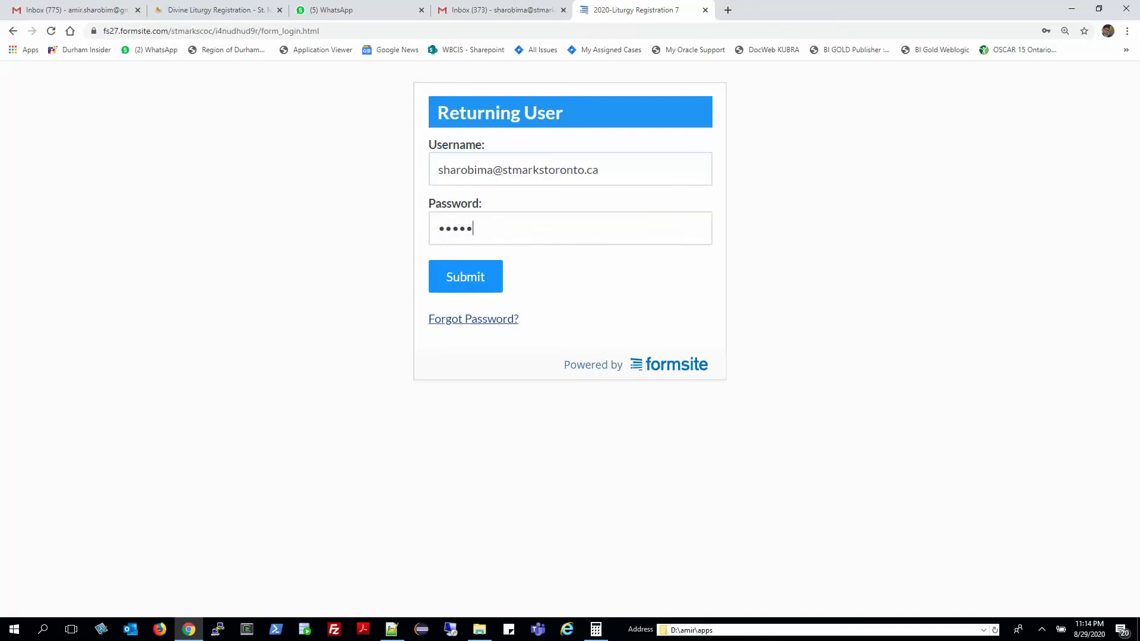
{"action": "key", "text": "Return"}
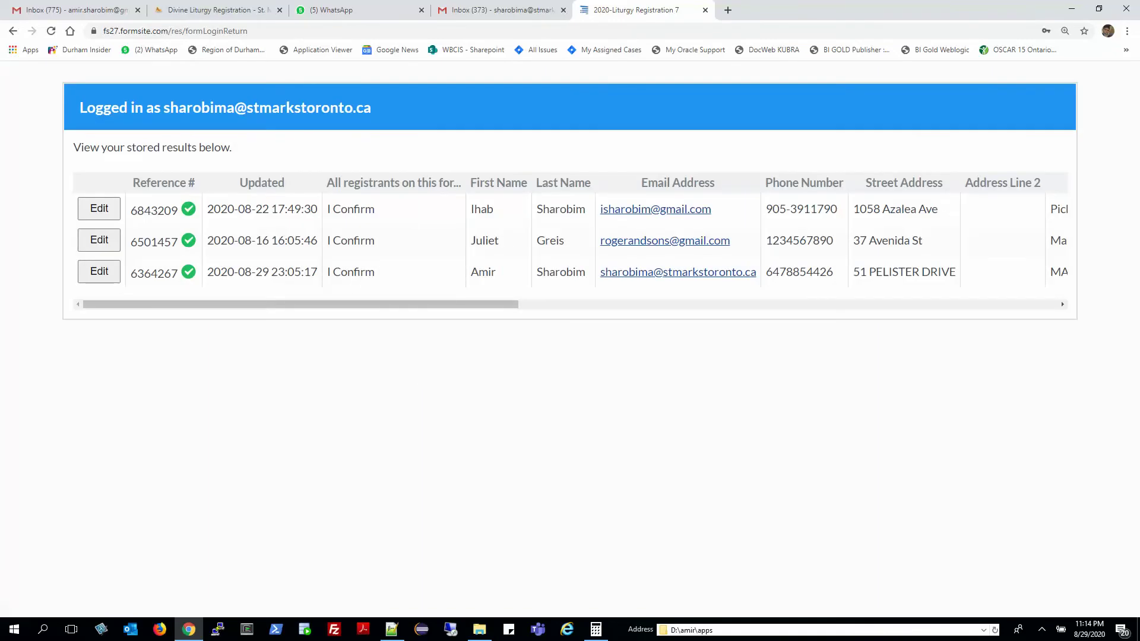
Open the most recent stored registration for editing and continue past the consent instructions.
{"action": "left_click", "coordinate": [99, 272]}
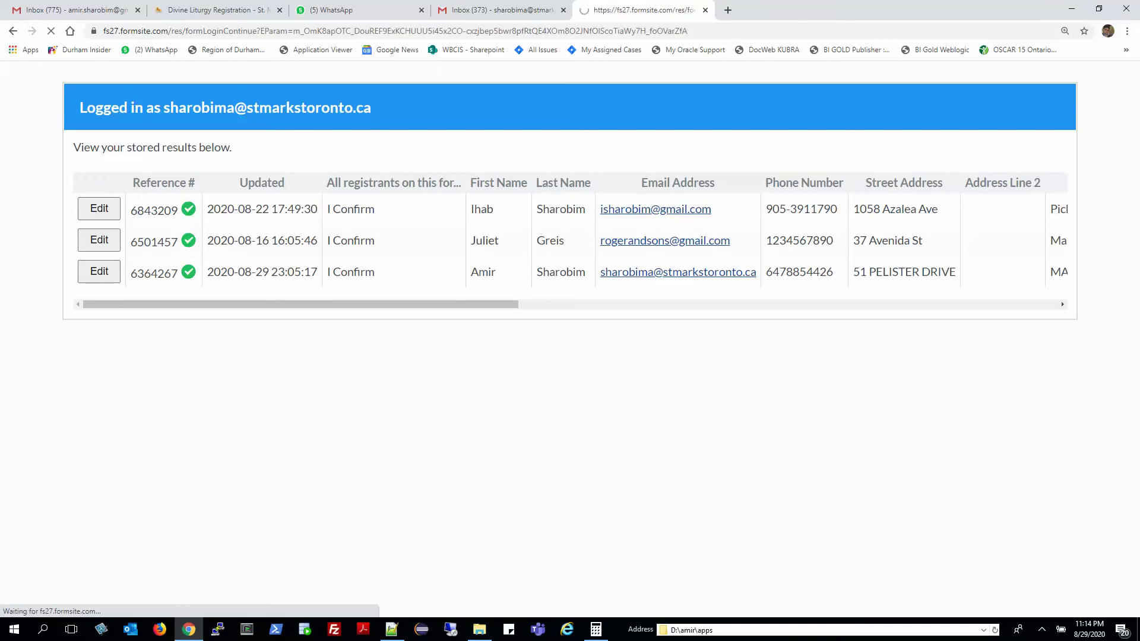
{"action": "scroll", "coordinate": [564, 339], "scroll_direction": "down", "scroll_amount": 4}
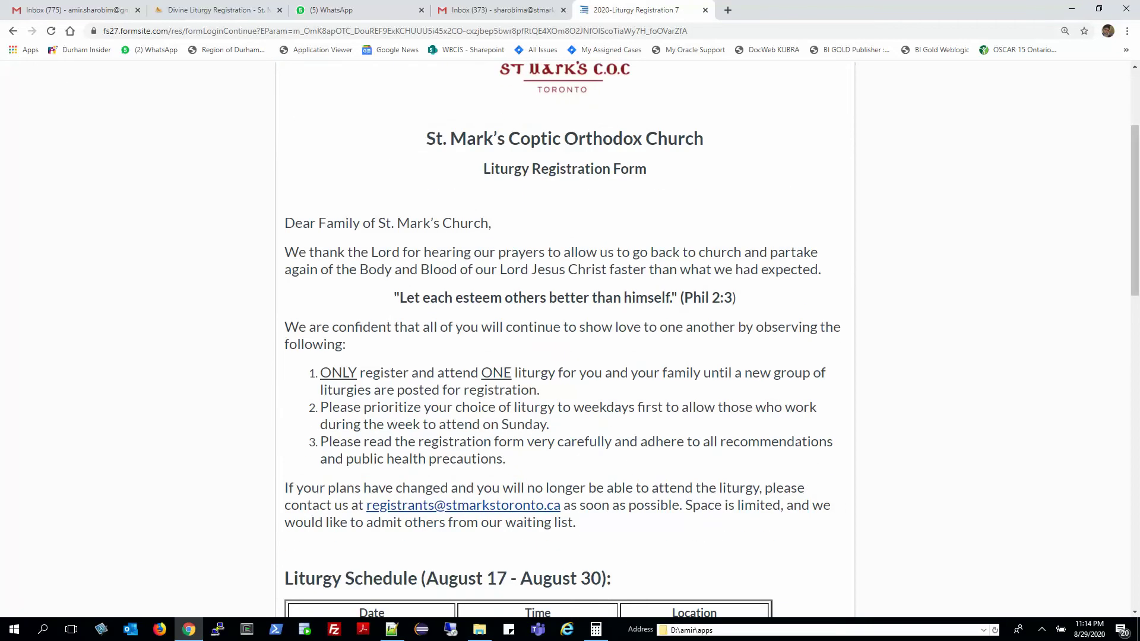
{"action": "left_click_drag", "start_coordinate": [321, 253], "coordinate": [407, 407]}
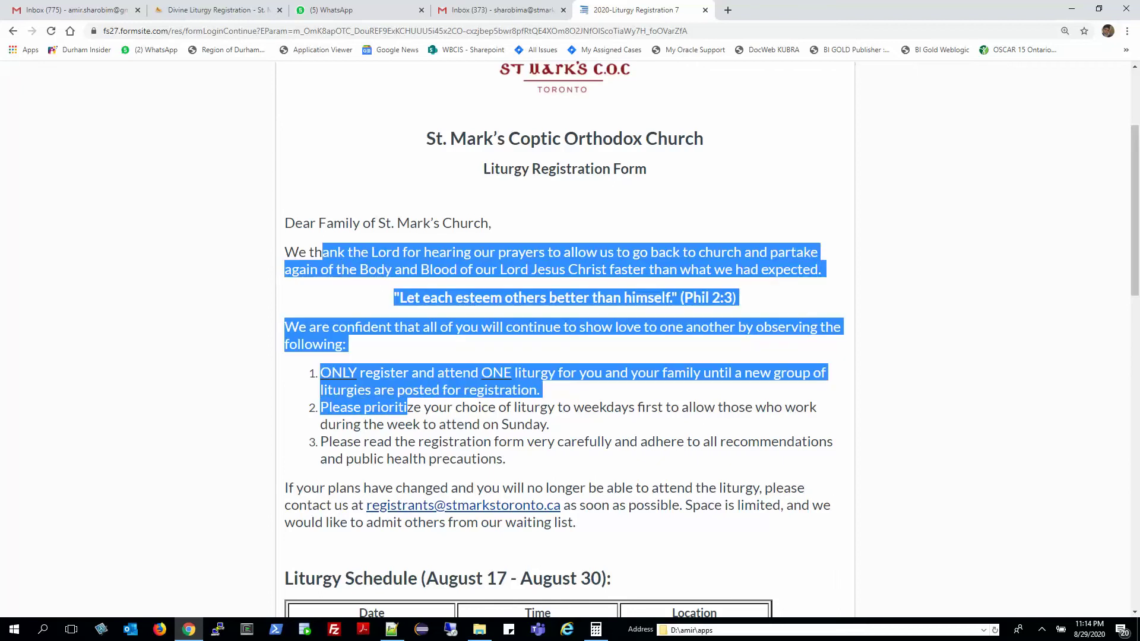
{"action": "left_click", "coordinate": [407, 407]}
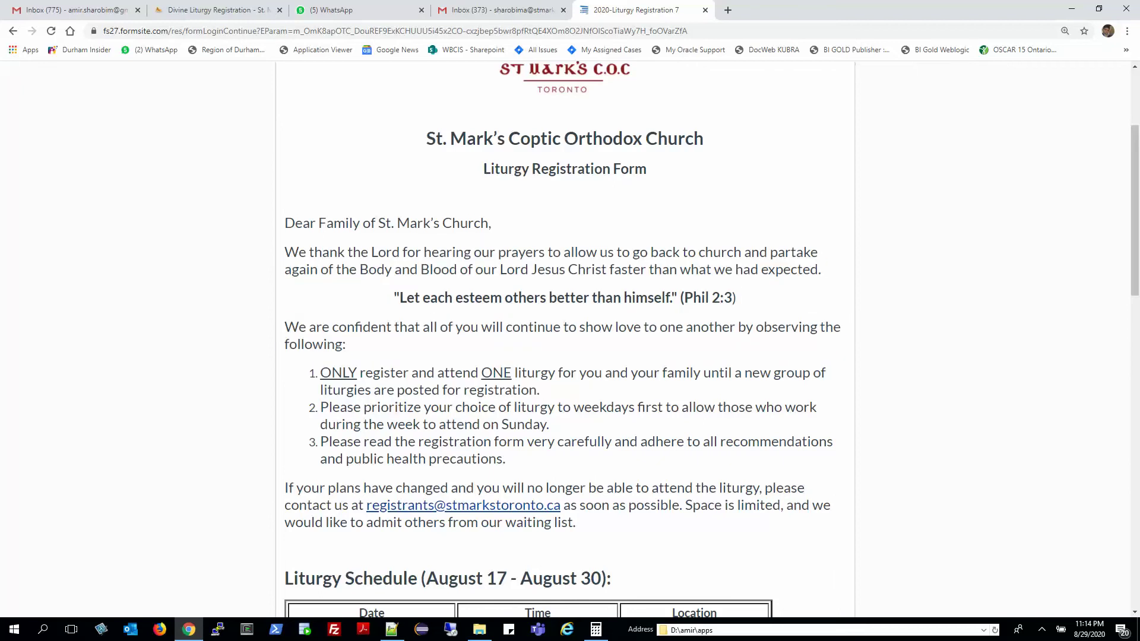
{"action": "scroll", "coordinate": [564, 339], "scroll_direction": "down", "scroll_amount": 15}
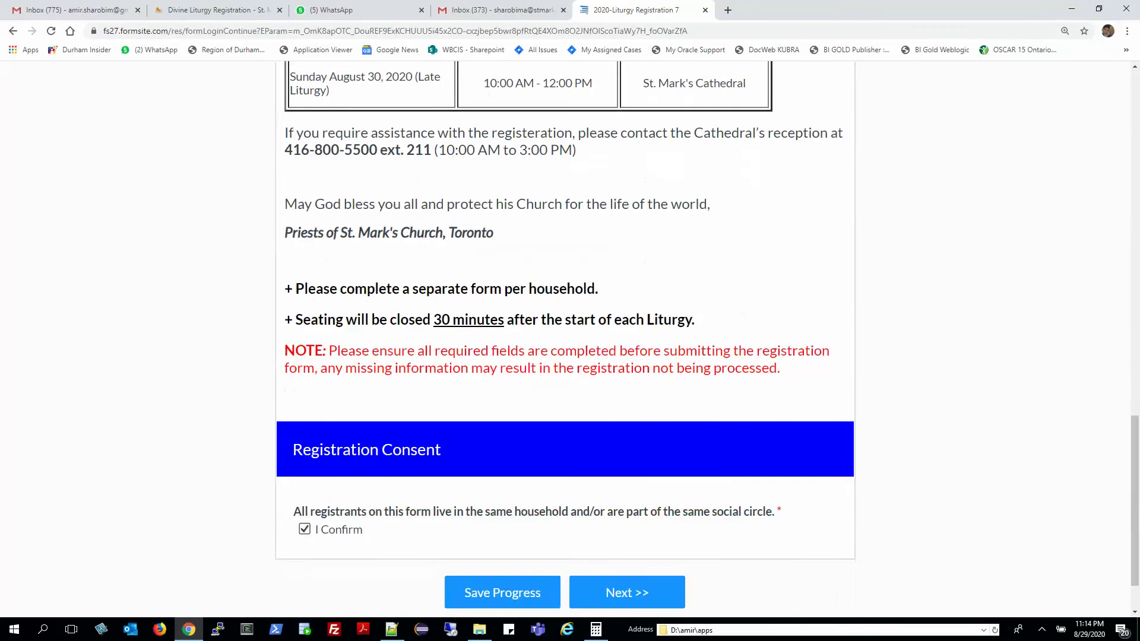
{"action": "left_click", "coordinate": [627, 592]}
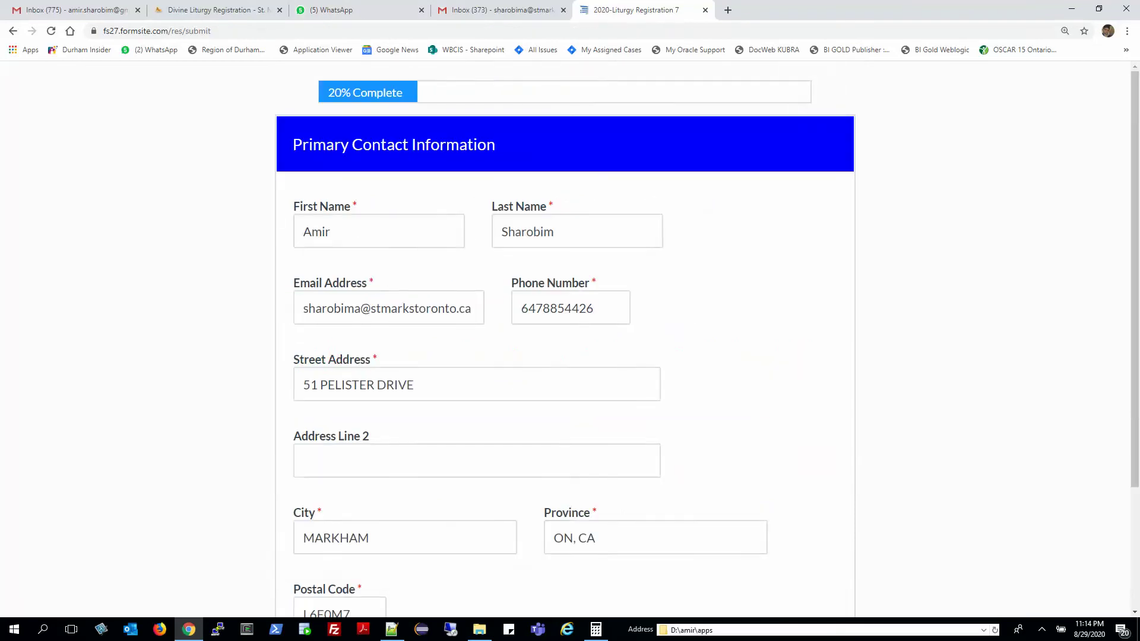
Continue past the prefilled Primary Contact Information to the COVID-19 Screening Conditions page.
{"action": "scroll", "coordinate": [564, 338], "scroll_direction": "down", "scroll_amount": 3}
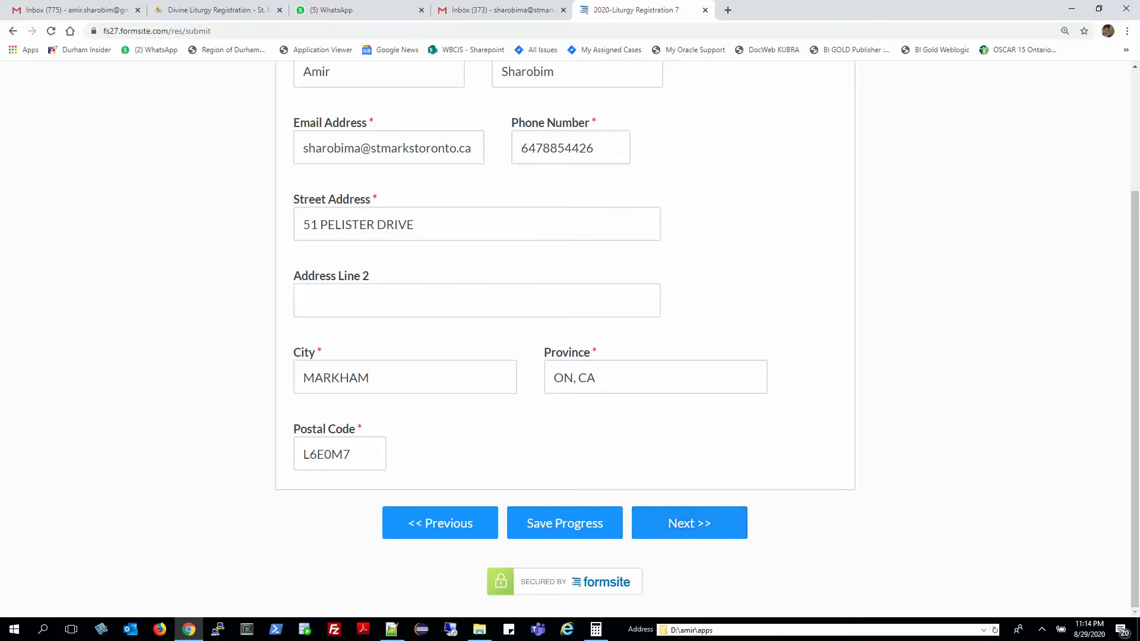
{"action": "left_click", "coordinate": [321, 148]}
{"action": "left_click_drag", "start_coordinate": [322, 148], "coordinate": [354, 148]}
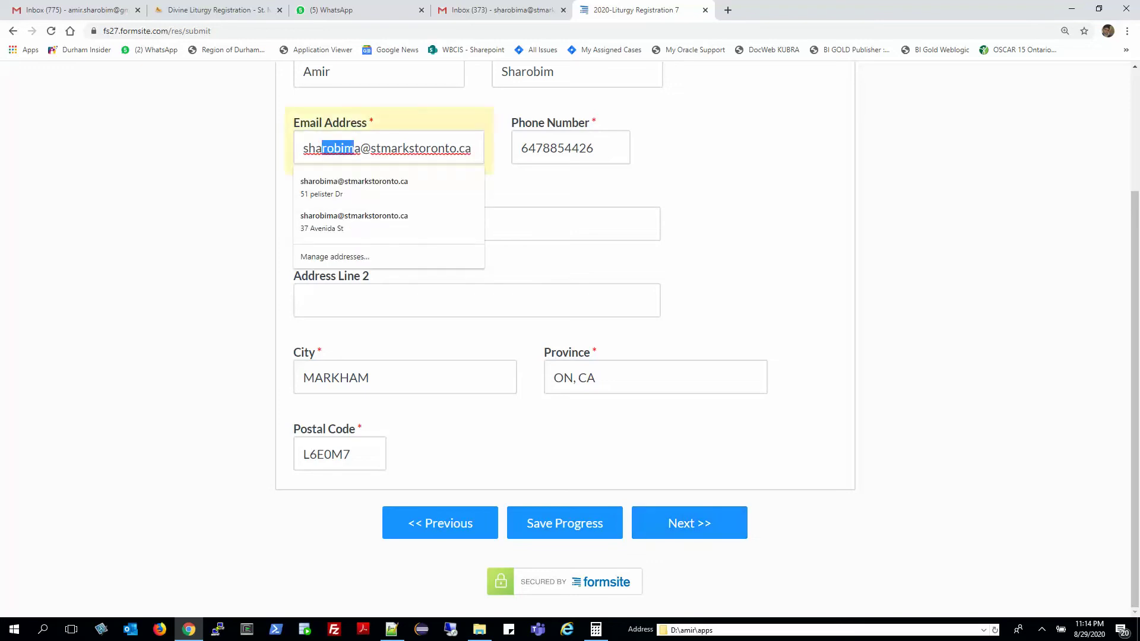
{"action": "left_click", "coordinate": [689, 522]}
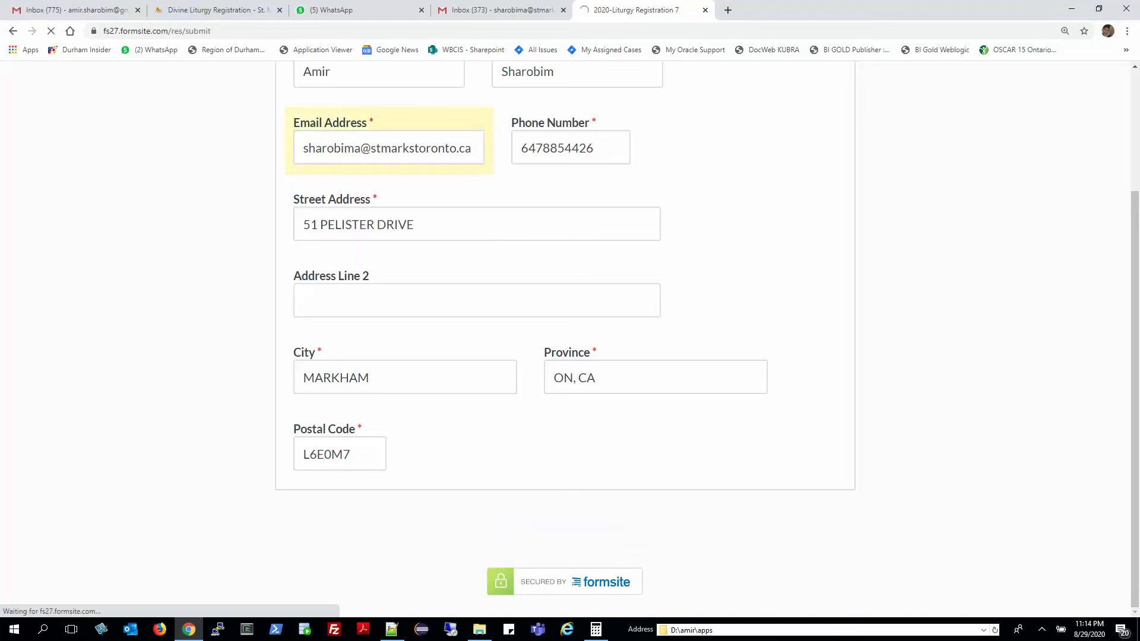
{"action": "scroll", "coordinate": [570, 338], "scroll_direction": "down", "scroll_amount": 1}
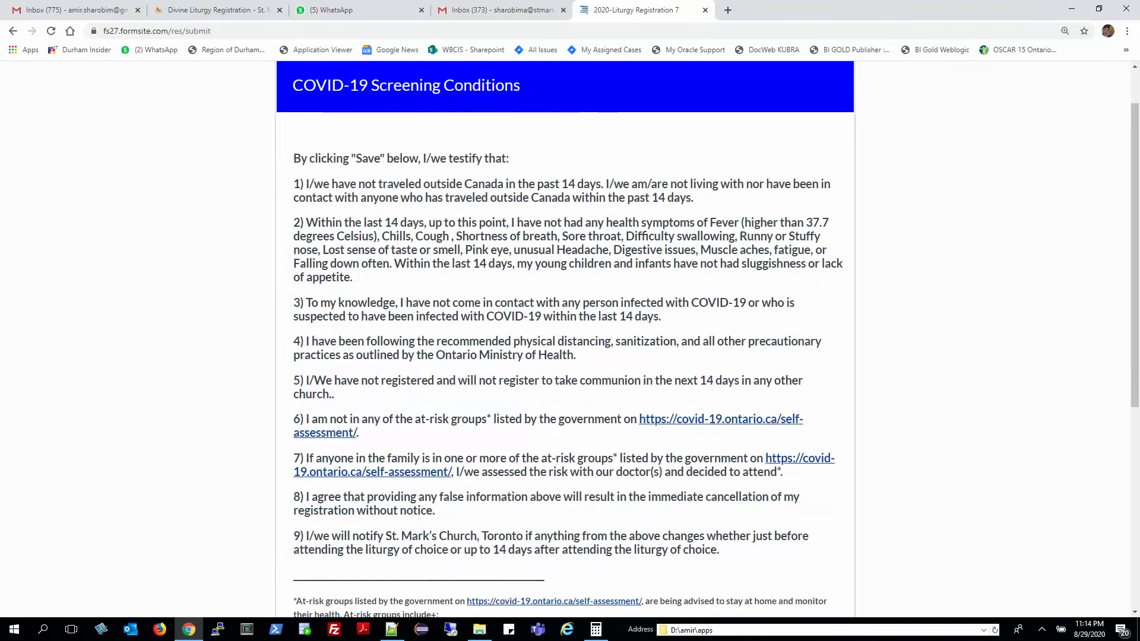
{"action": "scroll", "coordinate": [570, 339], "scroll_direction": "down", "scroll_amount": 6}
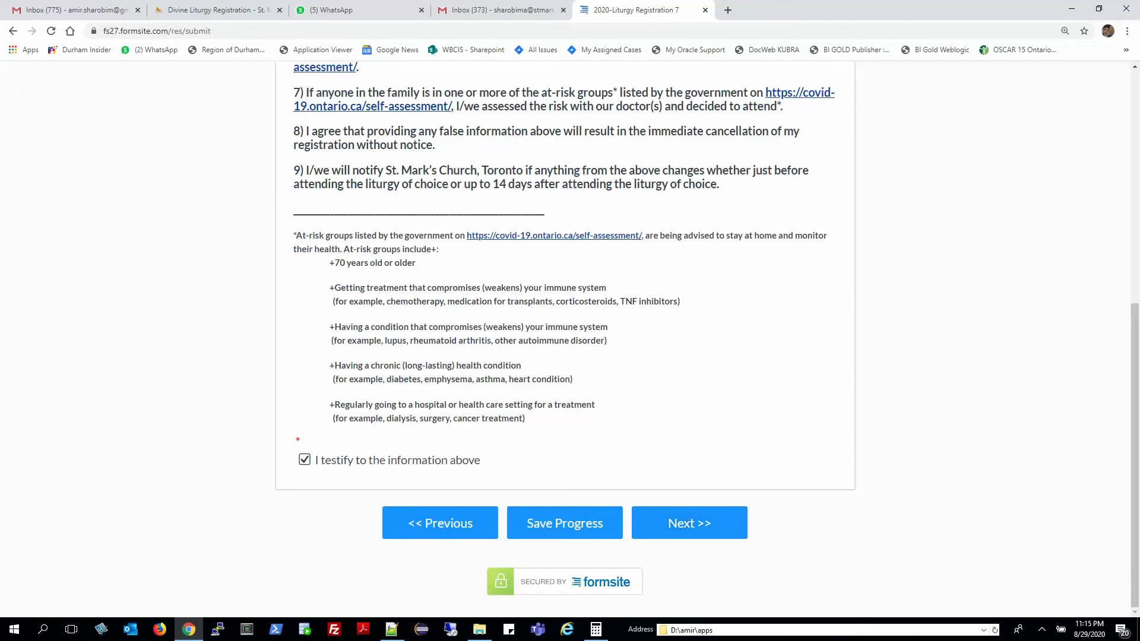
Advance to the liturgy page and mark Not attending for the single-liturgy question.
{"action": "left_click", "coordinate": [689, 523]}
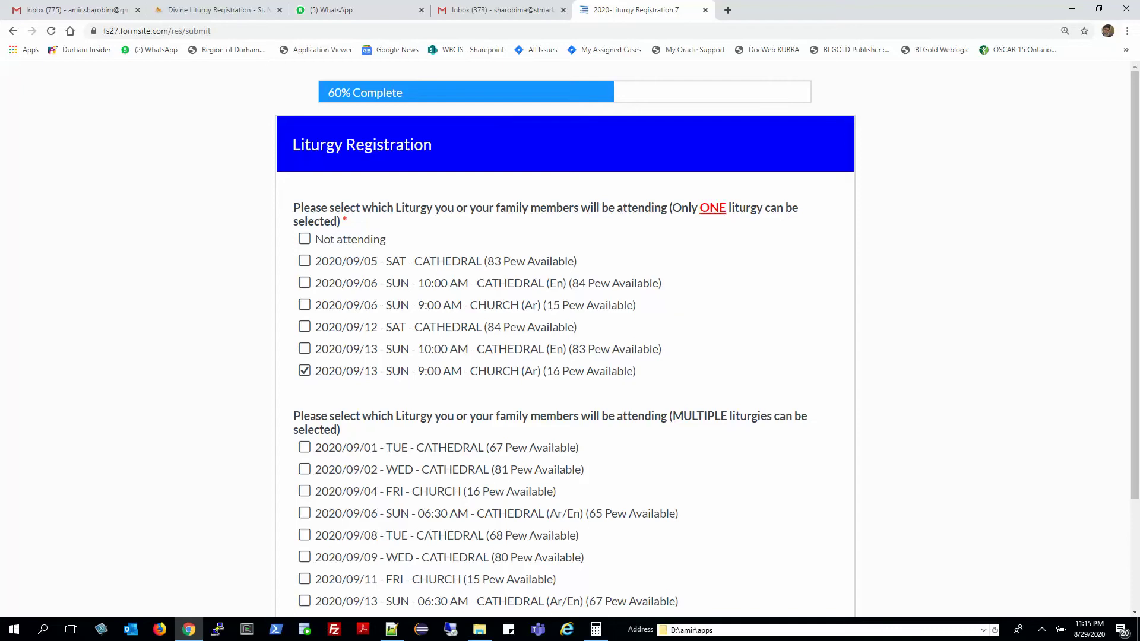
{"action": "left_click_drag", "start_coordinate": [293, 207], "coordinate": [633, 371]}
{"action": "left_click", "coordinate": [634, 371]}
{"action": "left_click_drag", "start_coordinate": [360, 283], "coordinate": [540, 305]}
{"action": "left_click_drag", "start_coordinate": [364, 262], "coordinate": [469, 306]}
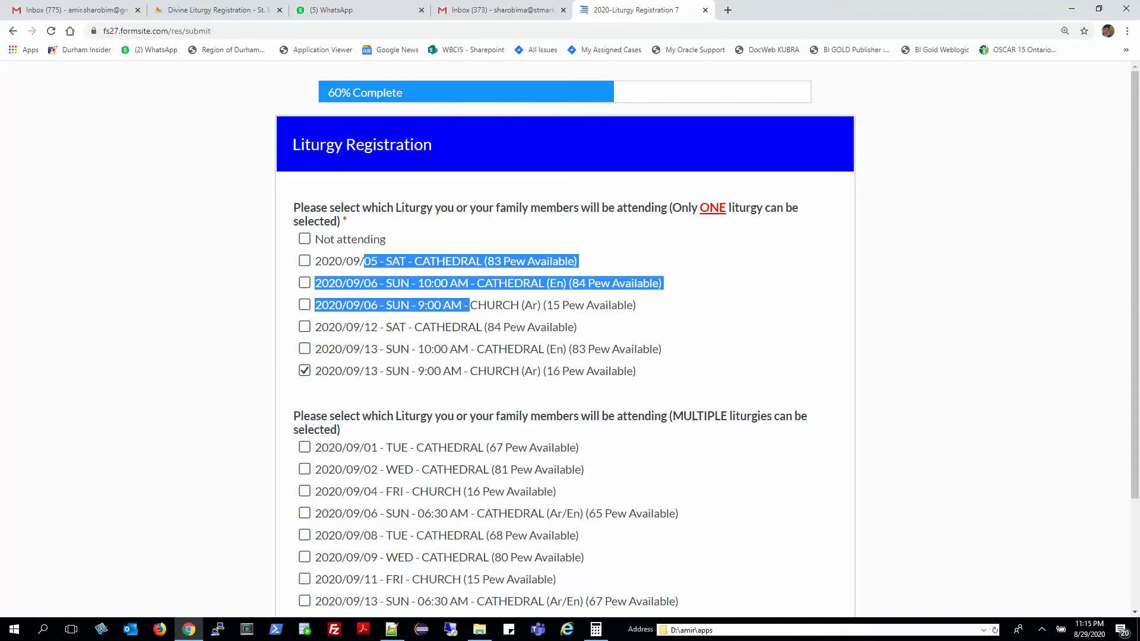
{"action": "left_click", "coordinate": [304, 239]}
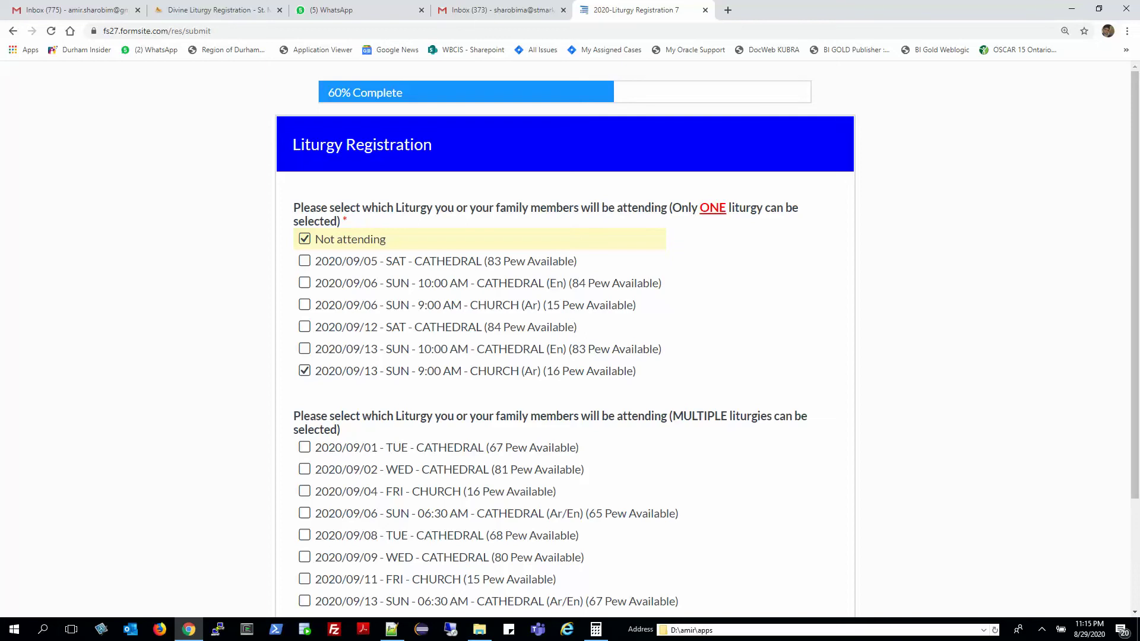
Tick the 2020/09/01 and 2020/09/08 Tuesday Cathedral liturgies, leaving 09/02 Wednesday unticked.
{"action": "scroll", "coordinate": [570, 339], "scroll_direction": "down", "scroll_amount": 3}
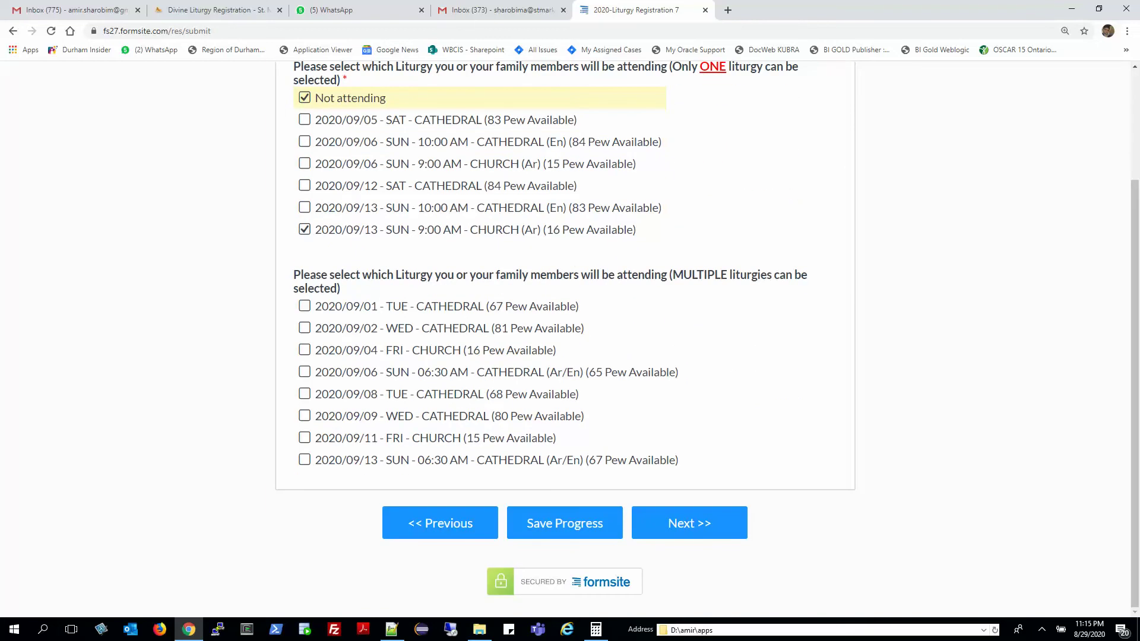
{"action": "left_click_drag", "start_coordinate": [327, 274], "coordinate": [523, 275]}
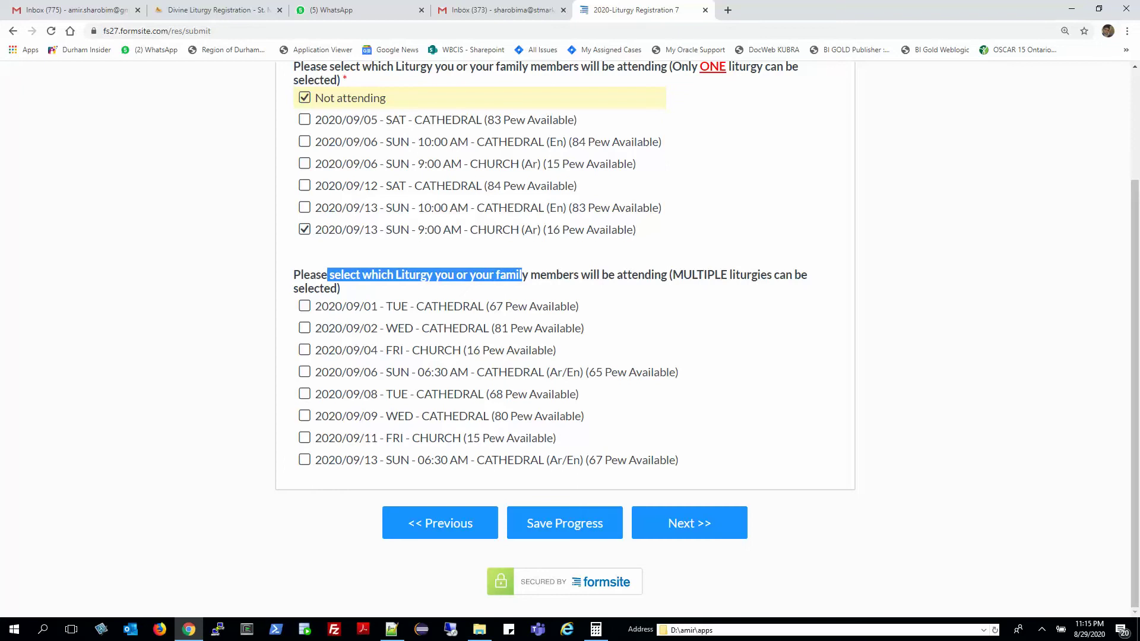
{"action": "left_click_drag", "start_coordinate": [672, 275], "coordinate": [340, 288]}
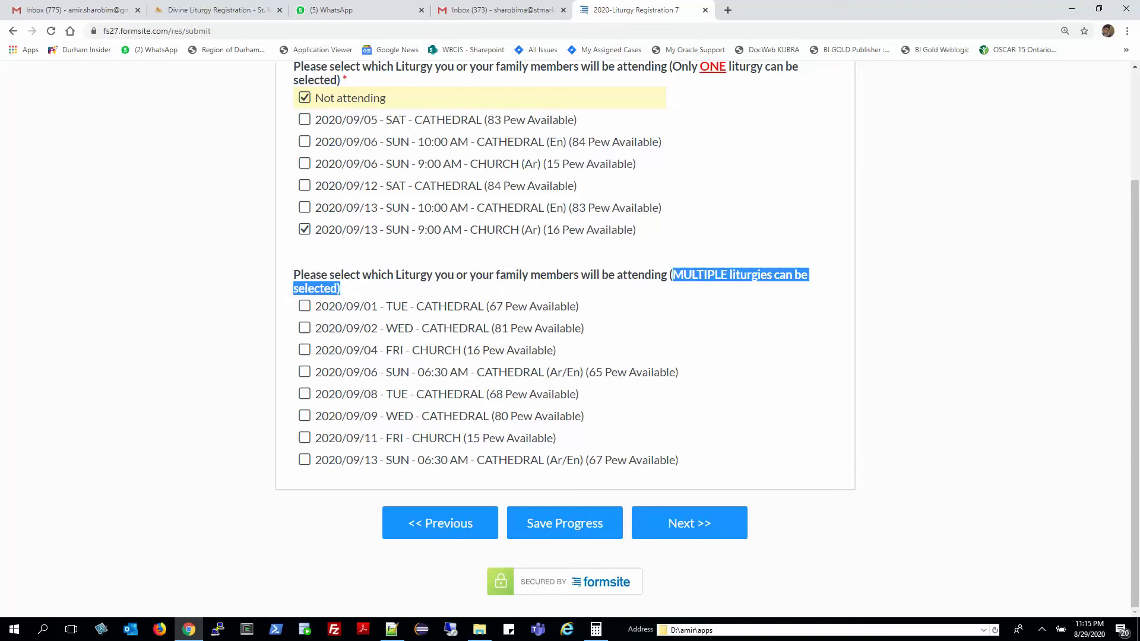
{"action": "left_click", "coordinate": [304, 306]}
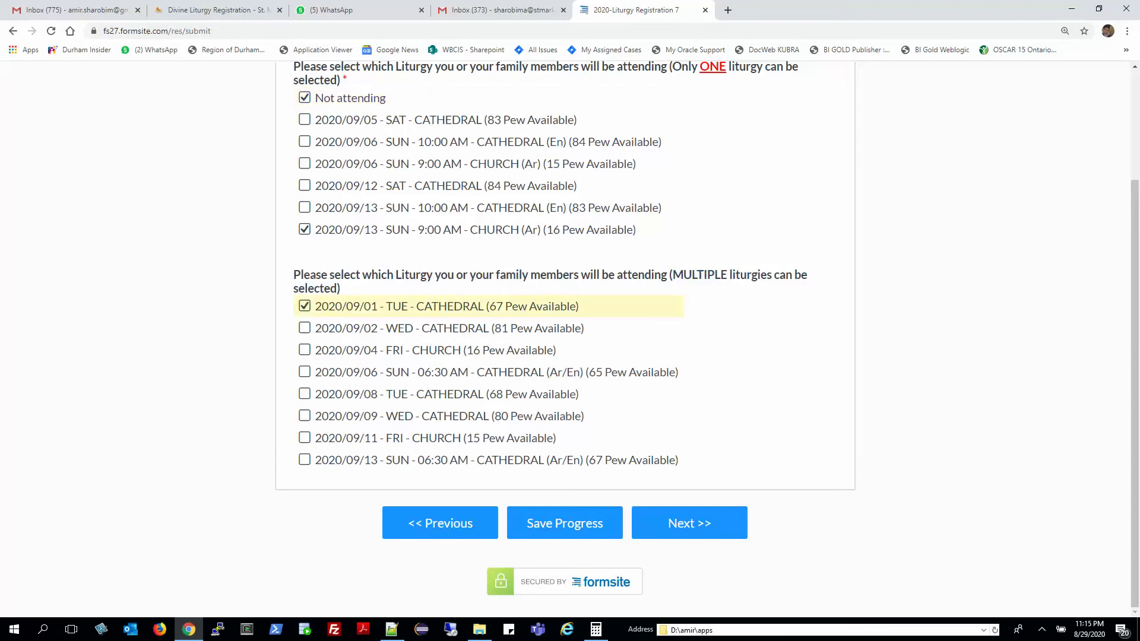
{"action": "left_click", "coordinate": [304, 393]}
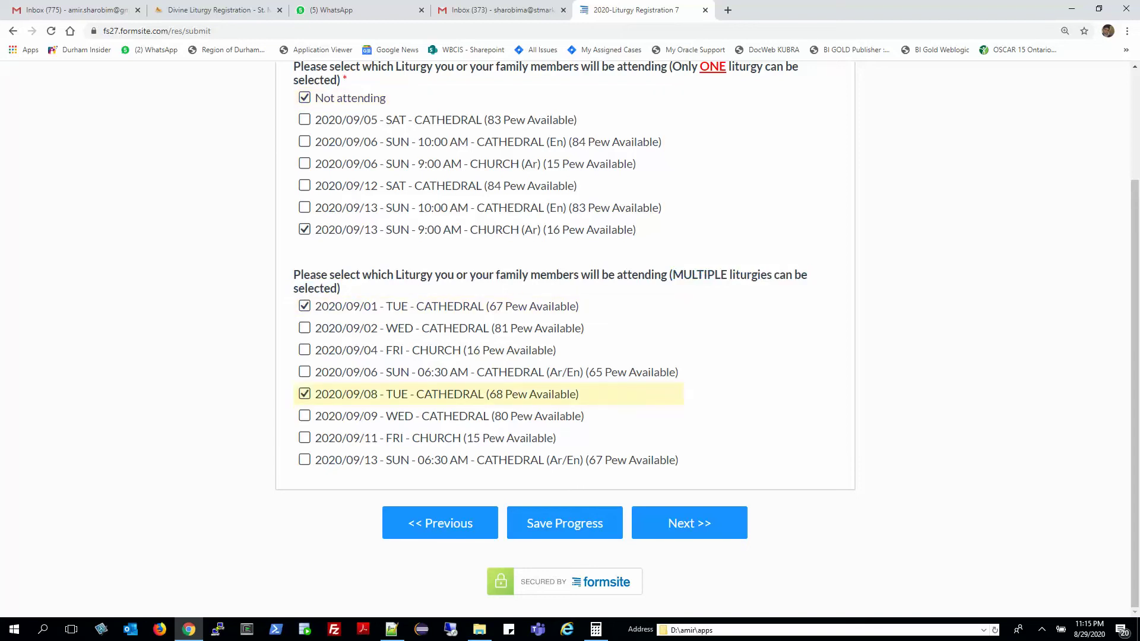
{"action": "left_click", "coordinate": [304, 328]}
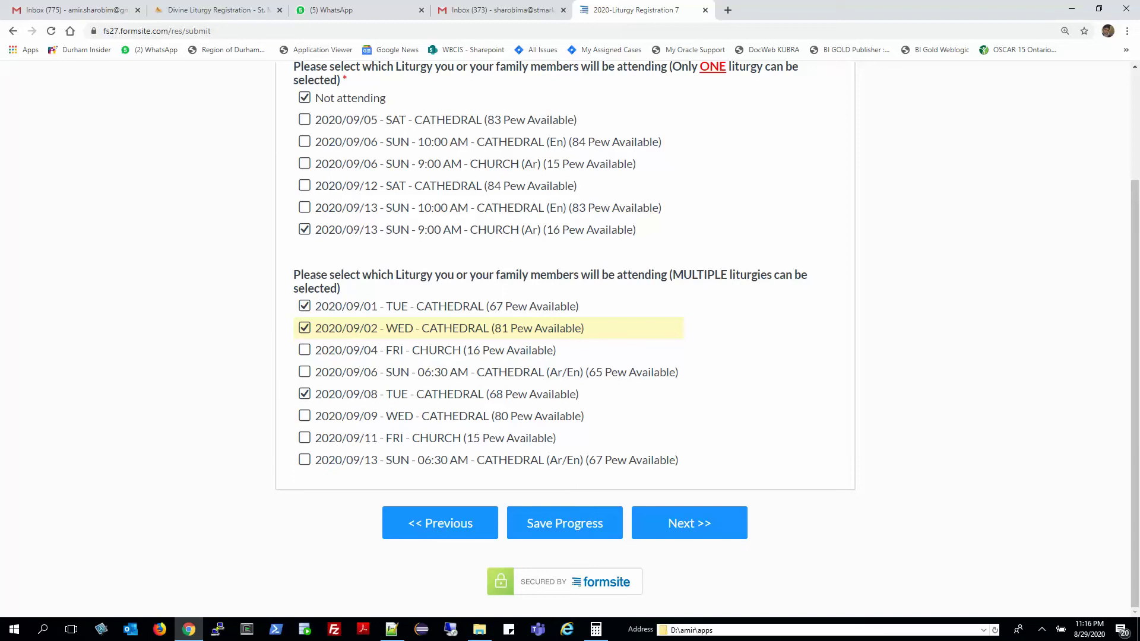
{"action": "key", "text": "space"}
{"action": "scroll", "coordinate": [570, 332], "scroll_direction": "up", "scroll_amount": 2}
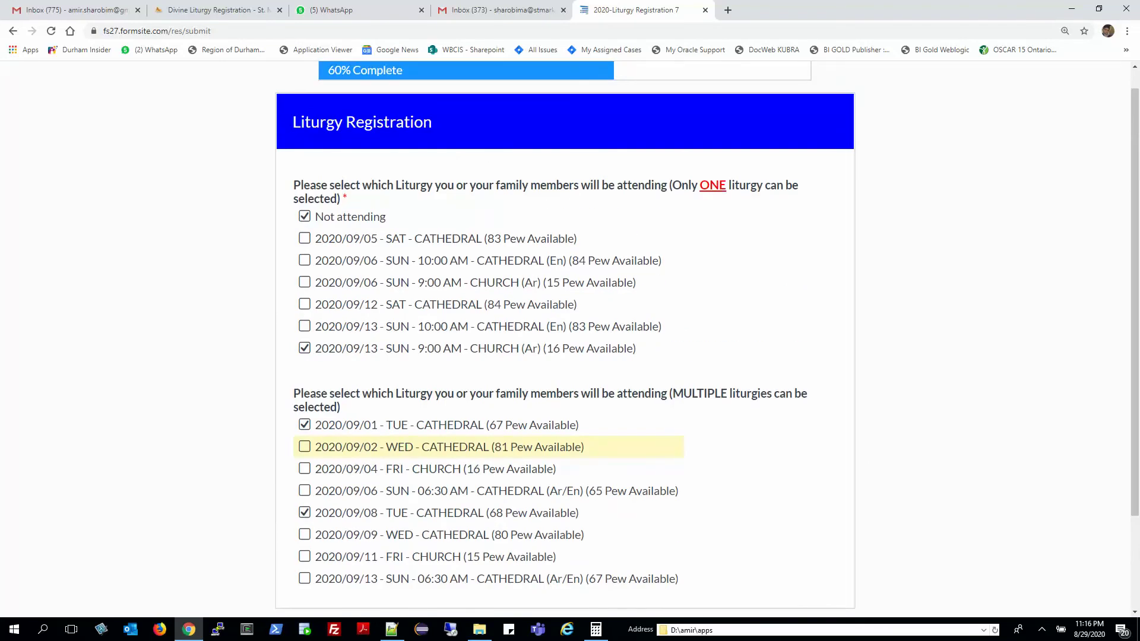
{"action": "scroll", "coordinate": [570, 332], "scroll_direction": "down", "scroll_amount": 2}
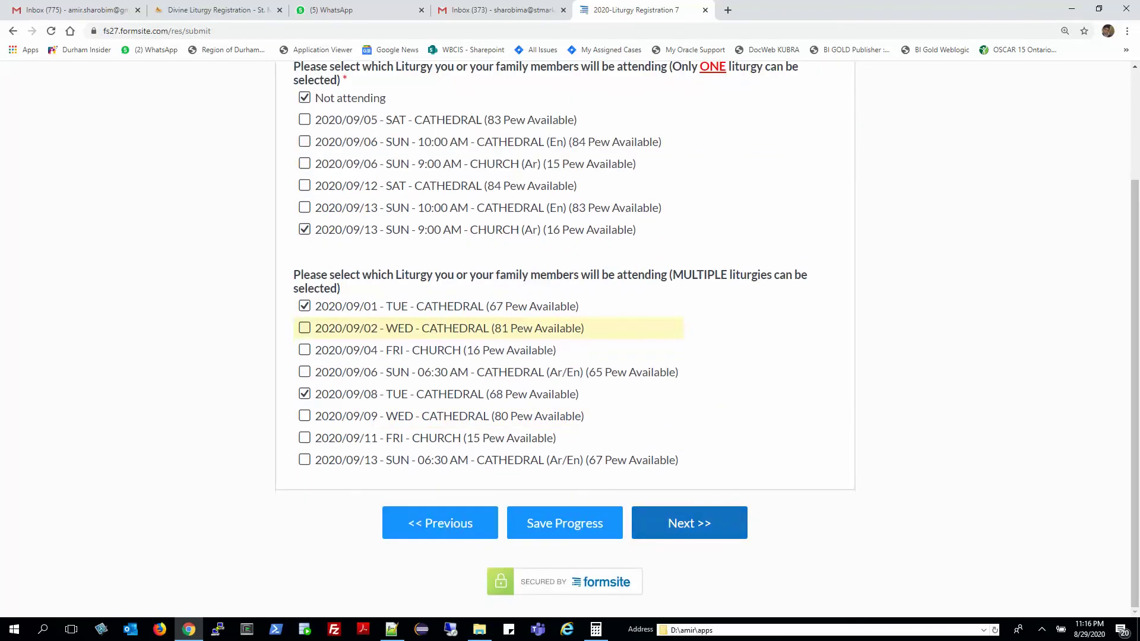
Resolve the 'Choose no more than 1' error by clearing Not attending and keeping 09/13 SUN 9:00 AM.
{"action": "key", "text": "Return"}
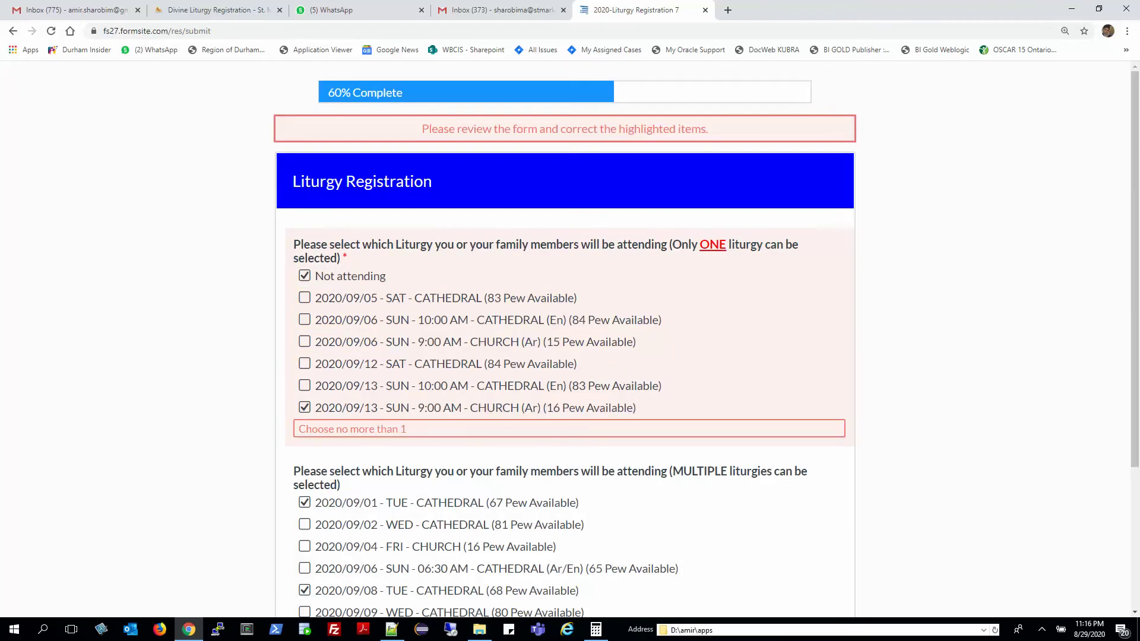
{"action": "left_click_drag", "start_coordinate": [294, 240], "coordinate": [400, 408]}
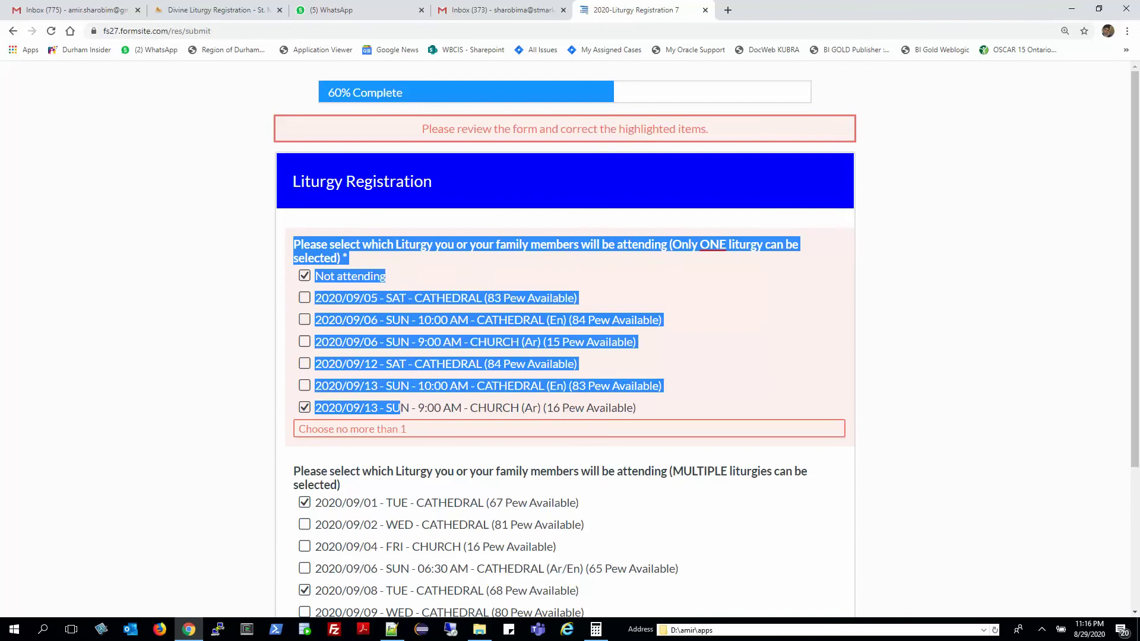
{"action": "left_click", "coordinate": [400, 408]}
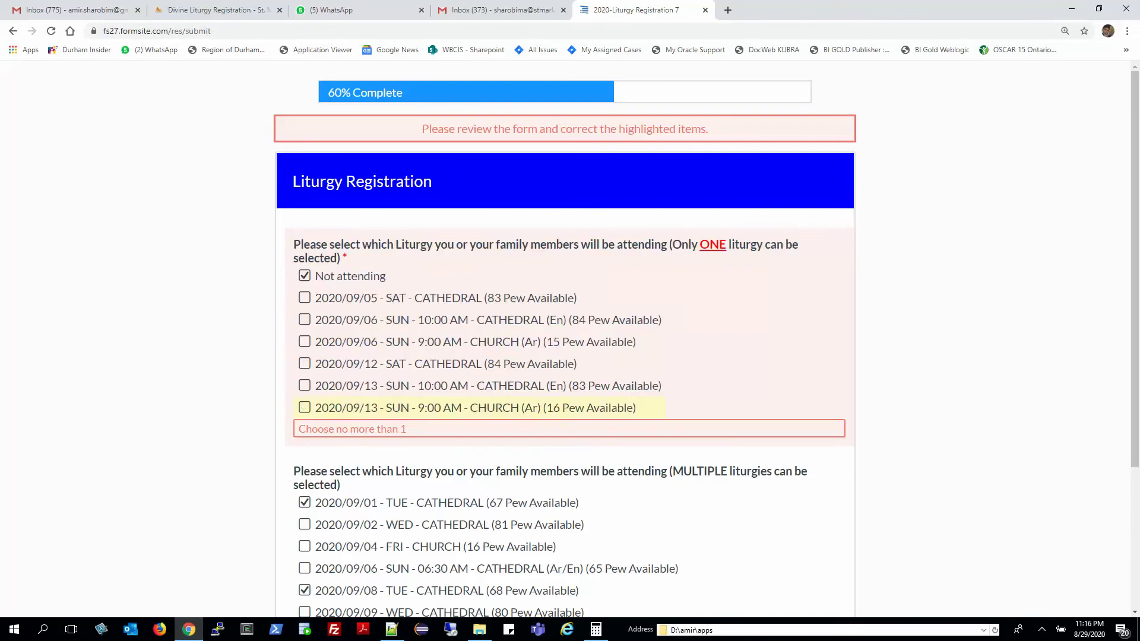
{"action": "left_click", "coordinate": [305, 275]}
{"action": "scroll", "coordinate": [570, 356], "scroll_direction": "down", "scroll_amount": 3}
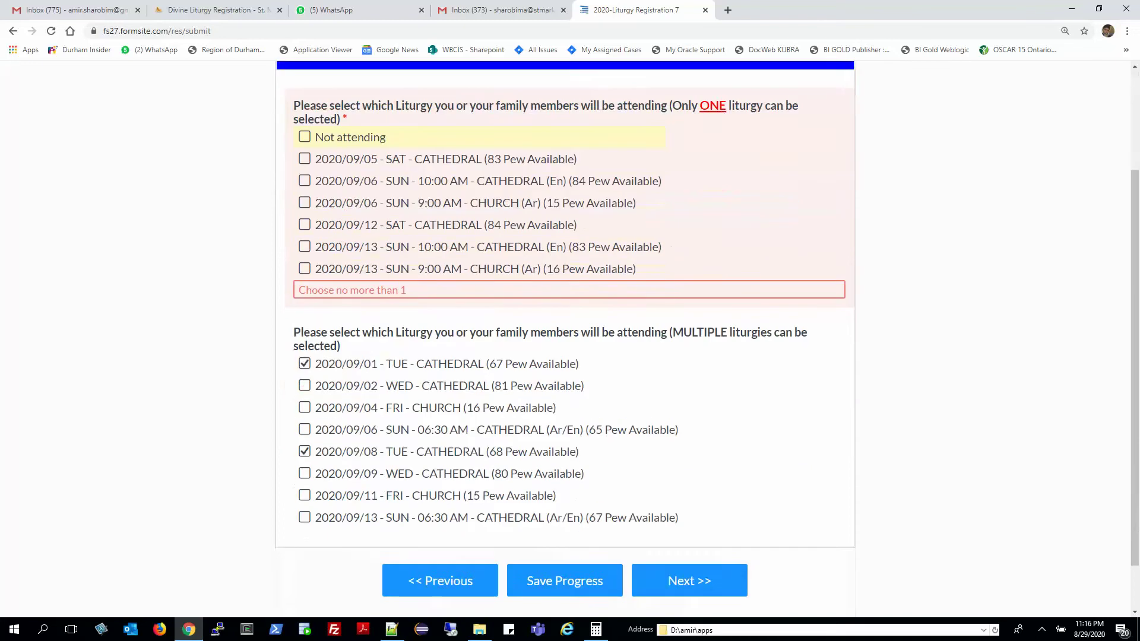
{"action": "left_click", "coordinate": [672, 522]}
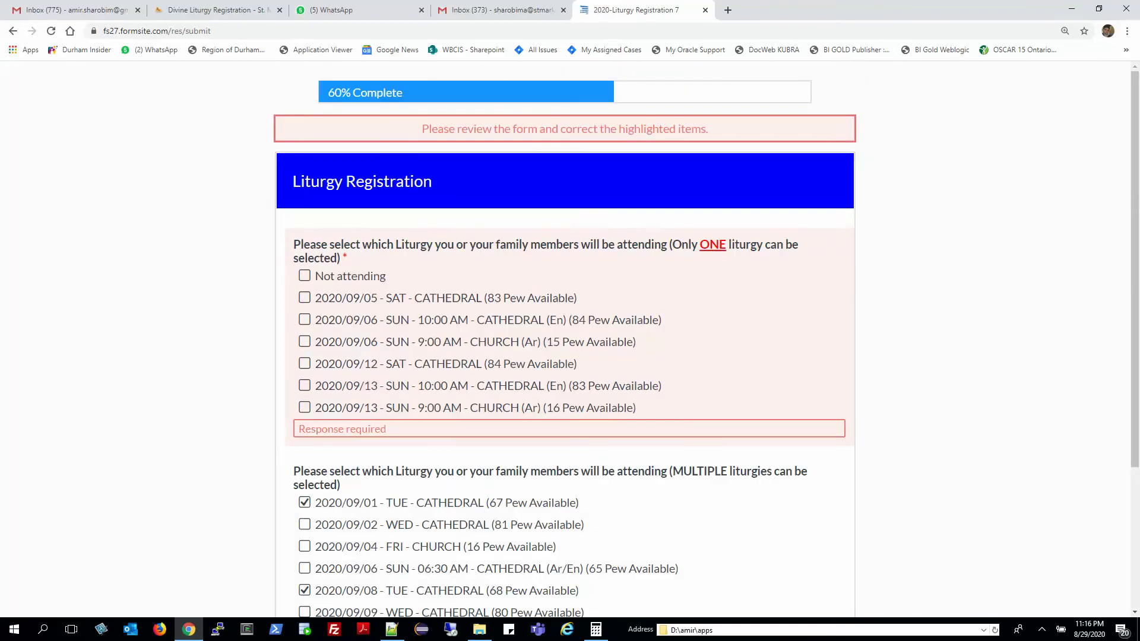
{"action": "left_click", "coordinate": [305, 407]}
{"action": "scroll", "coordinate": [570, 356], "scroll_direction": "down", "scroll_amount": 3}
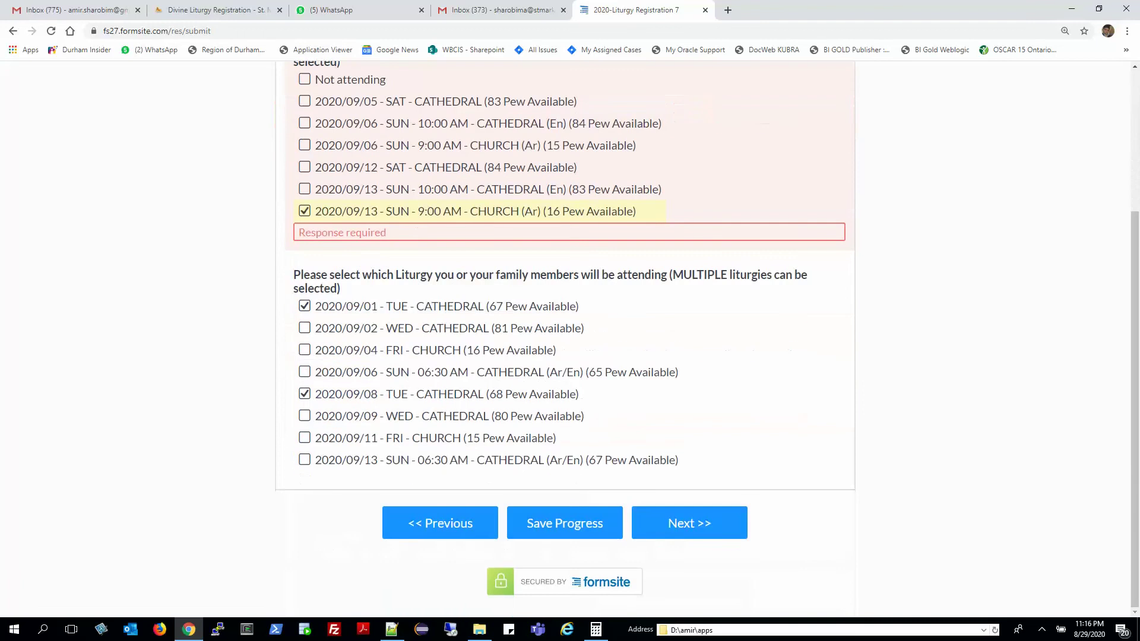
{"action": "left_click", "coordinate": [688, 523]}
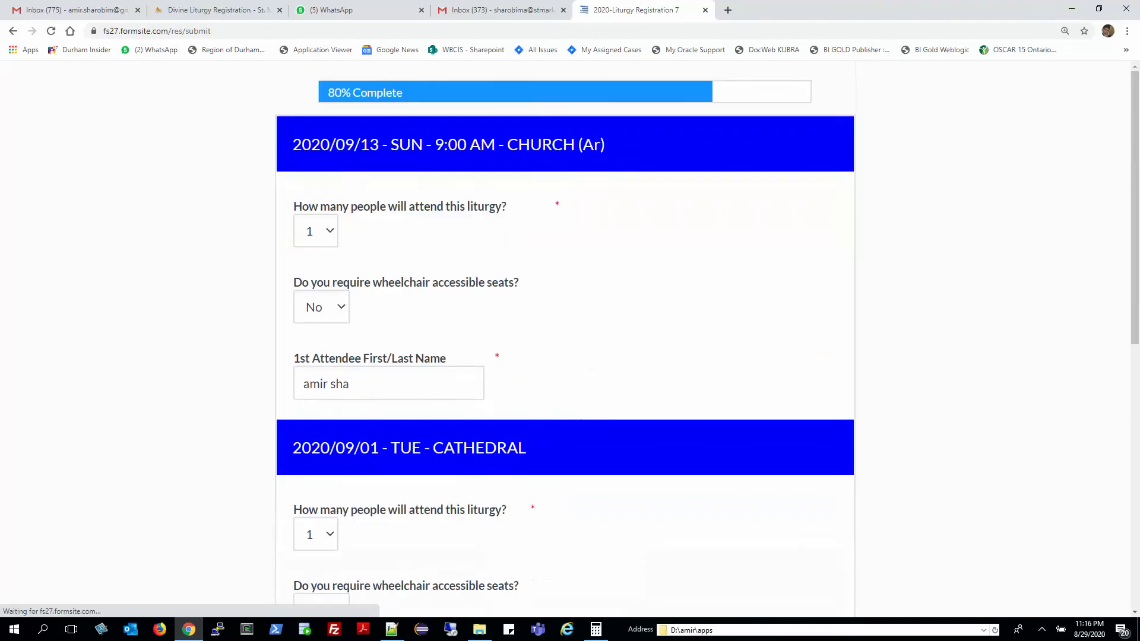
Set 2 attendees for the 09/13 Sunday liturgy and enter both attendees' full names.
{"action": "scroll", "coordinate": [570, 338], "scroll_direction": "down", "scroll_amount": 8}
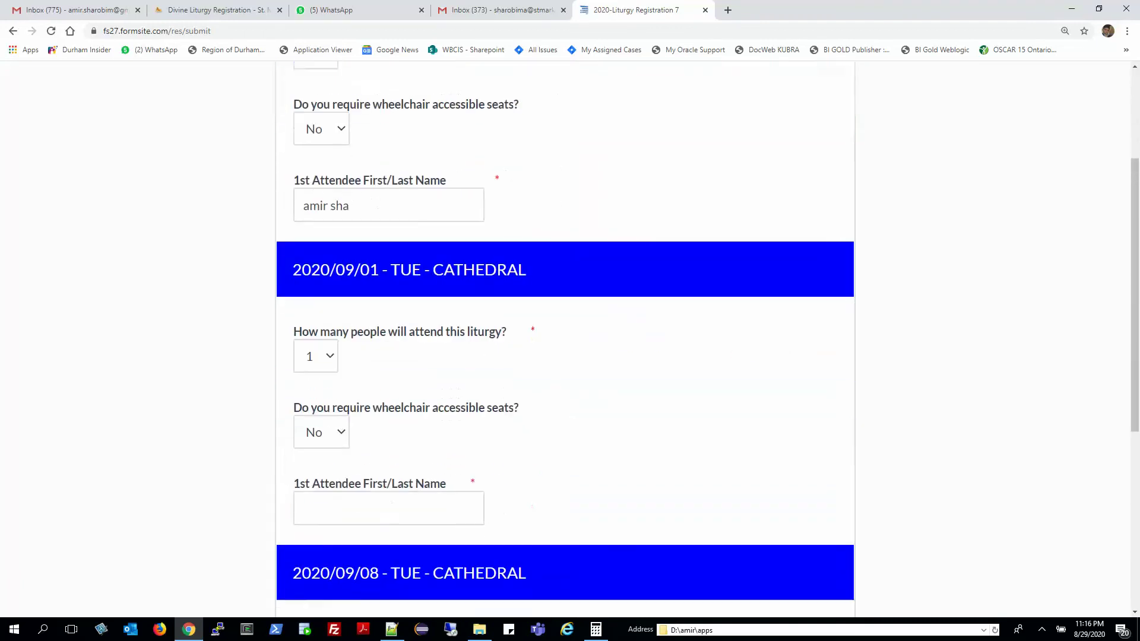
{"action": "scroll", "coordinate": [570, 339], "scroll_direction": "up", "scroll_amount": 3}
{"action": "scroll", "coordinate": [570, 338], "scroll_direction": "up", "scroll_amount": 5}
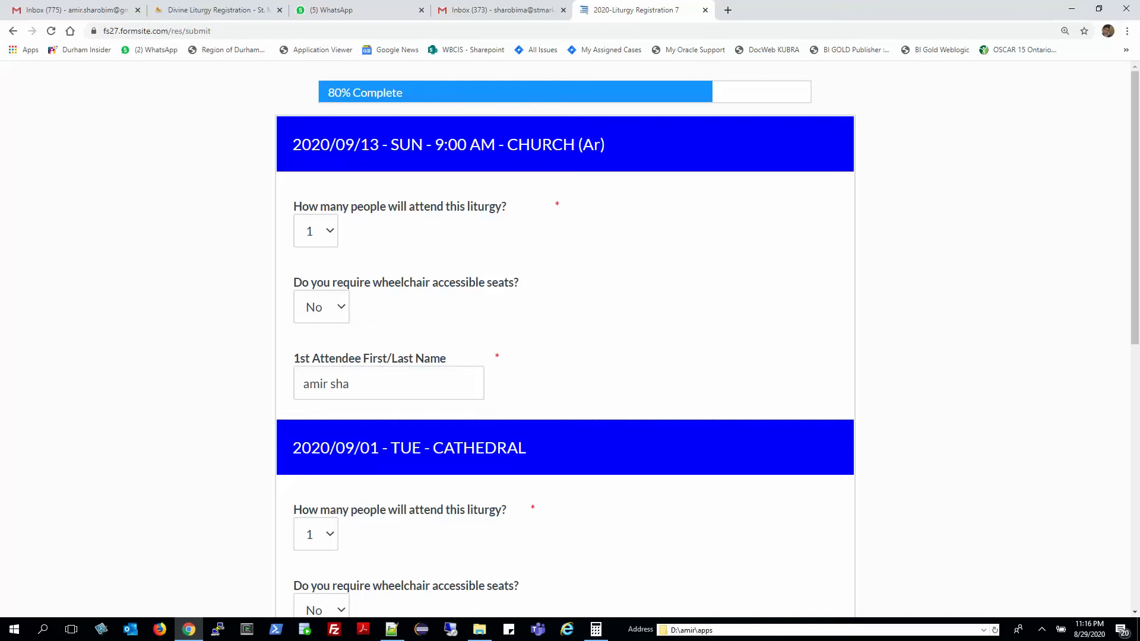
{"action": "left_click", "coordinate": [316, 231]}
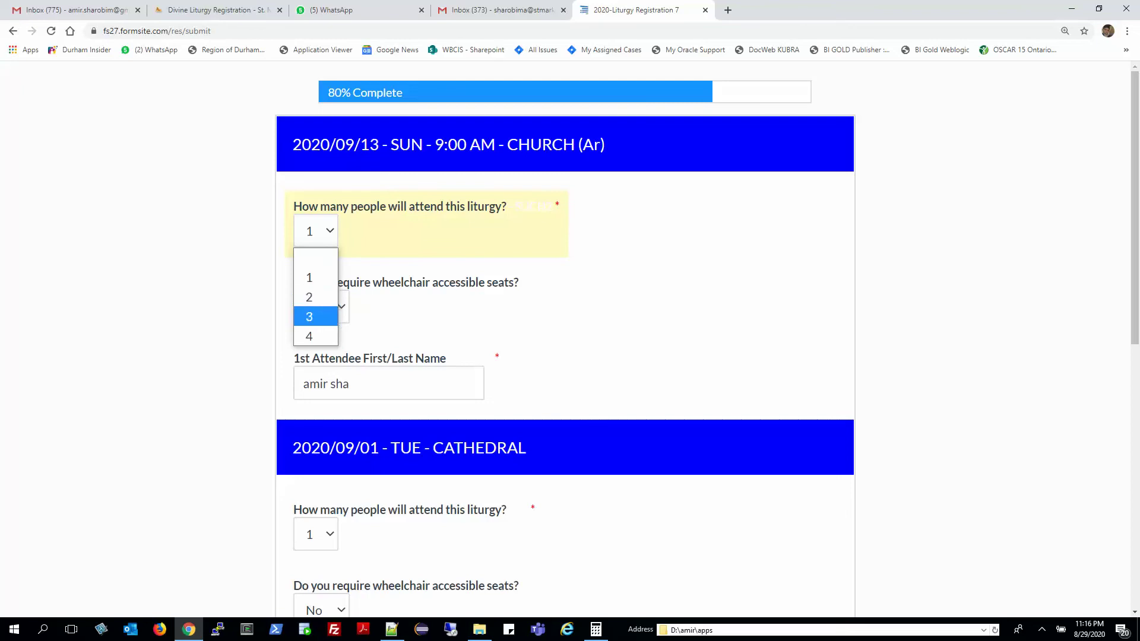
{"action": "key", "text": "Return"}
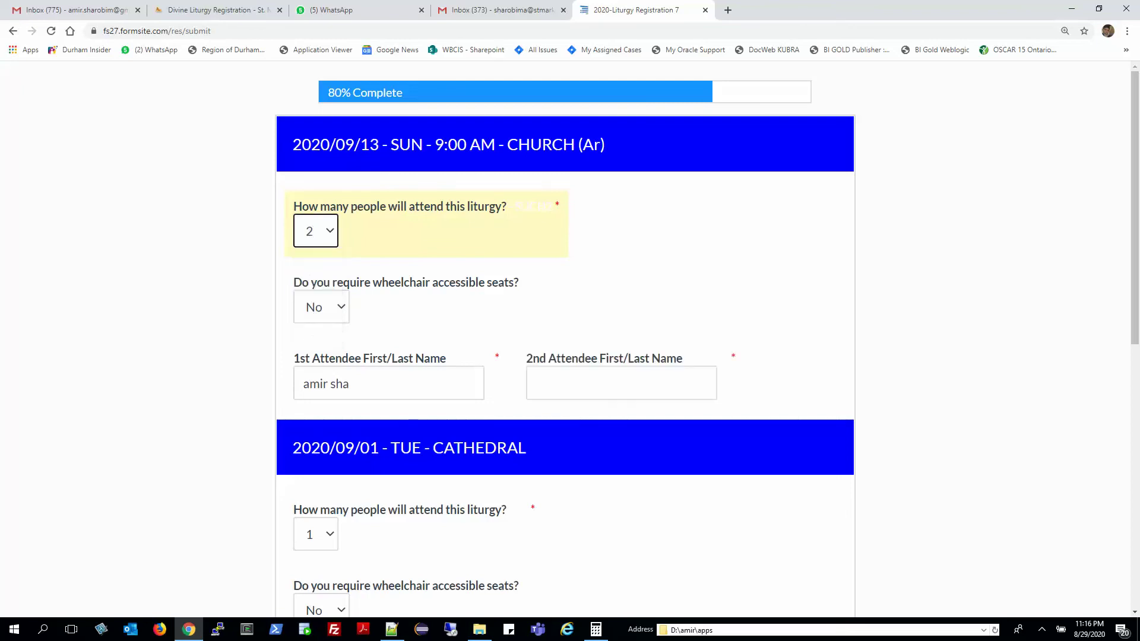
{"action": "left_click", "coordinate": [356, 384]}
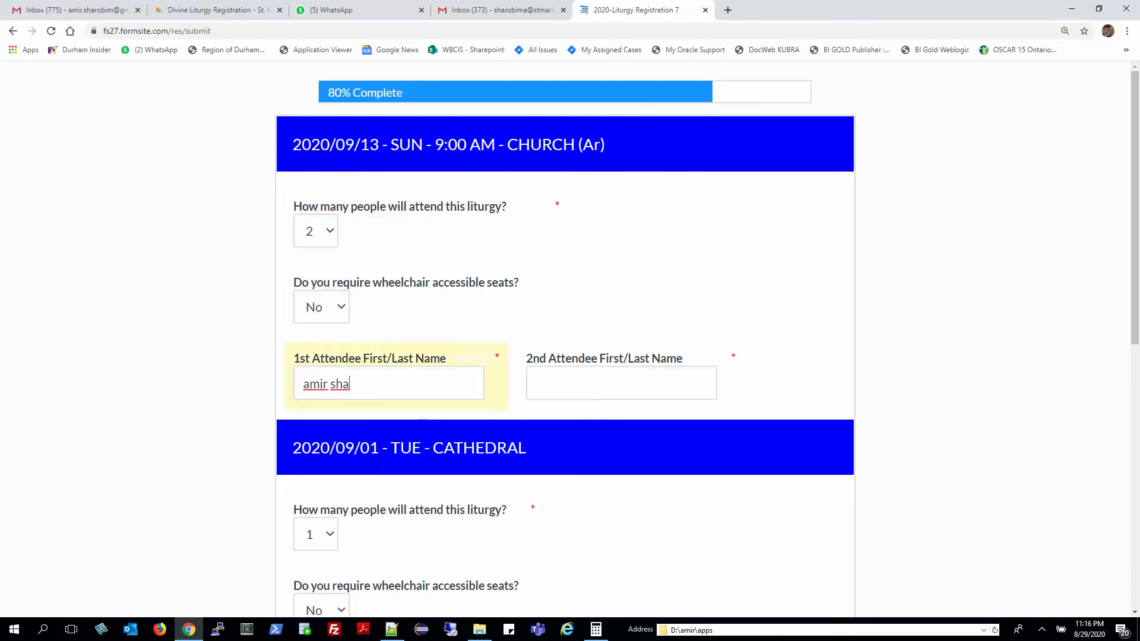
{"action": "key", "text": "Tab"}
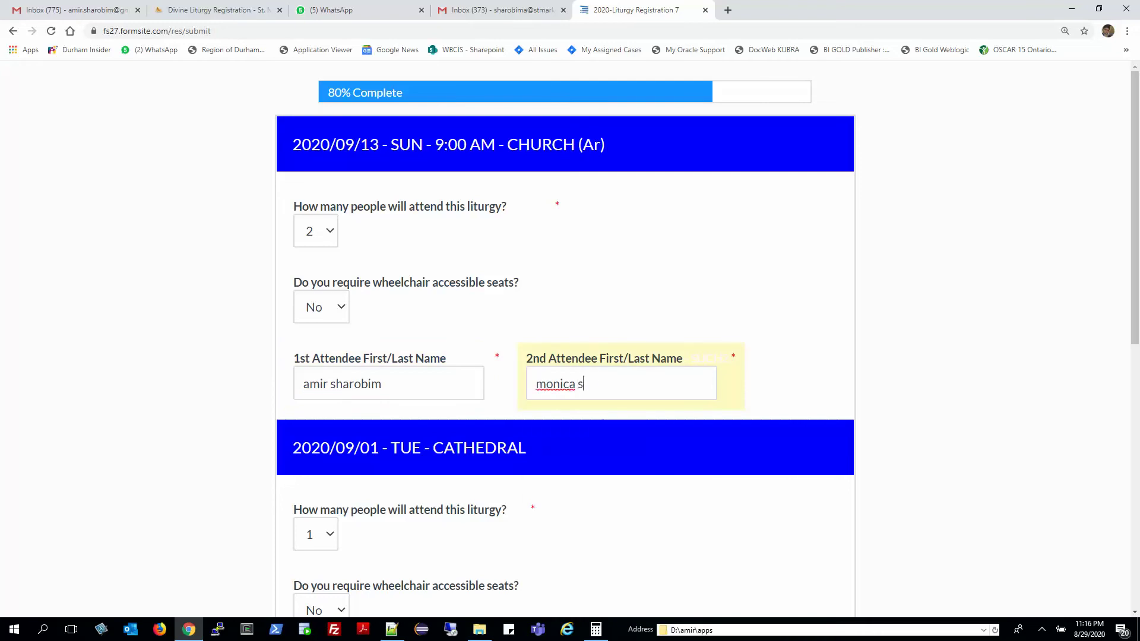
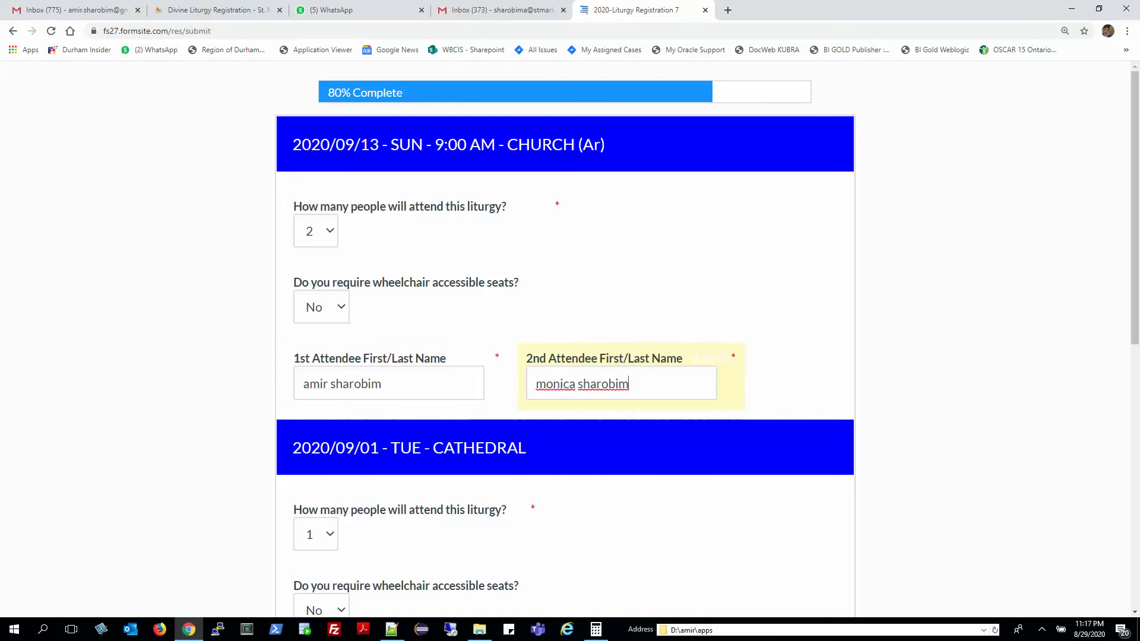
Enter the single attendee's full name for the 09/01 Tuesday liturgy.
{"action": "scroll", "coordinate": [570, 338], "scroll_direction": "down", "scroll_amount": 1}
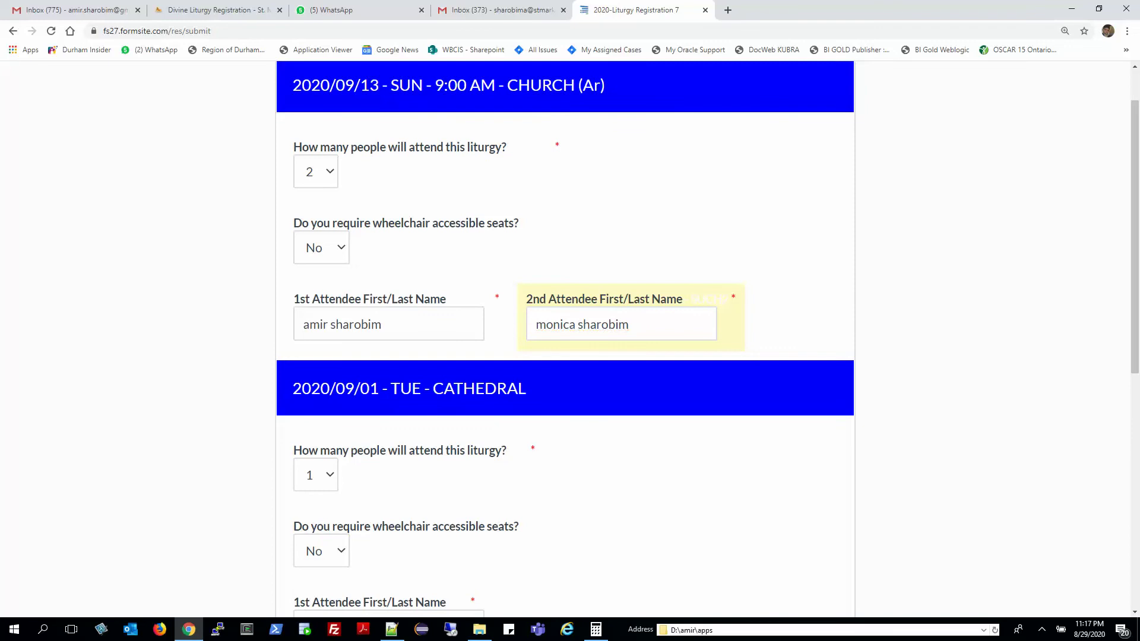
{"action": "scroll", "coordinate": [570, 338], "scroll_direction": "down", "scroll_amount": 1}
{"action": "scroll", "coordinate": [570, 338], "scroll_direction": "down", "scroll_amount": 2}
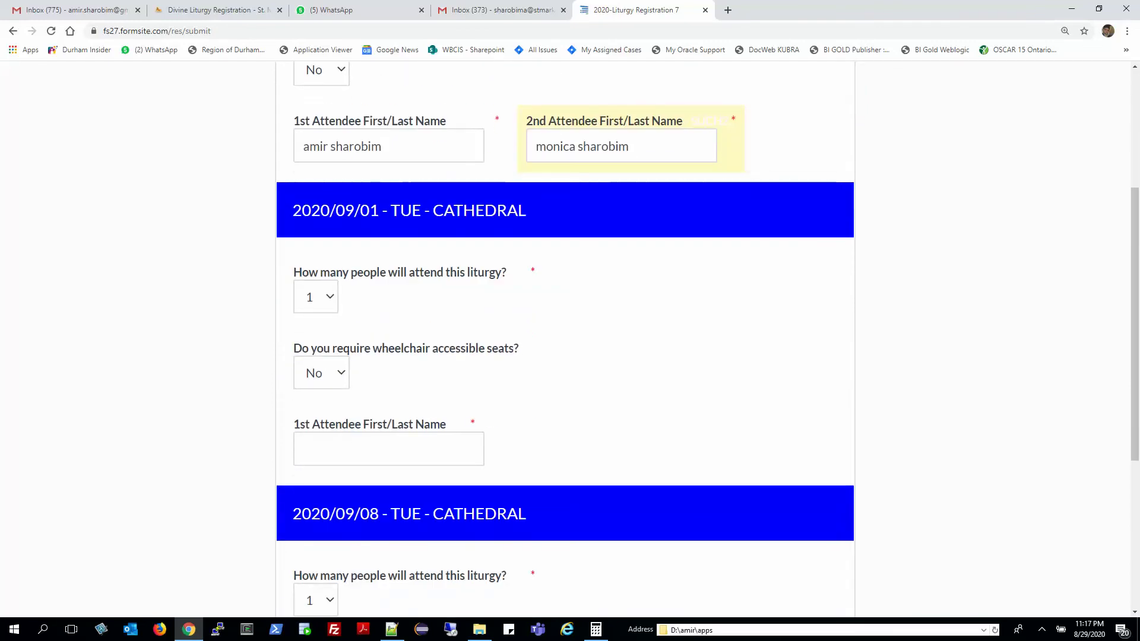
{"action": "left_click", "coordinate": [388, 449]}
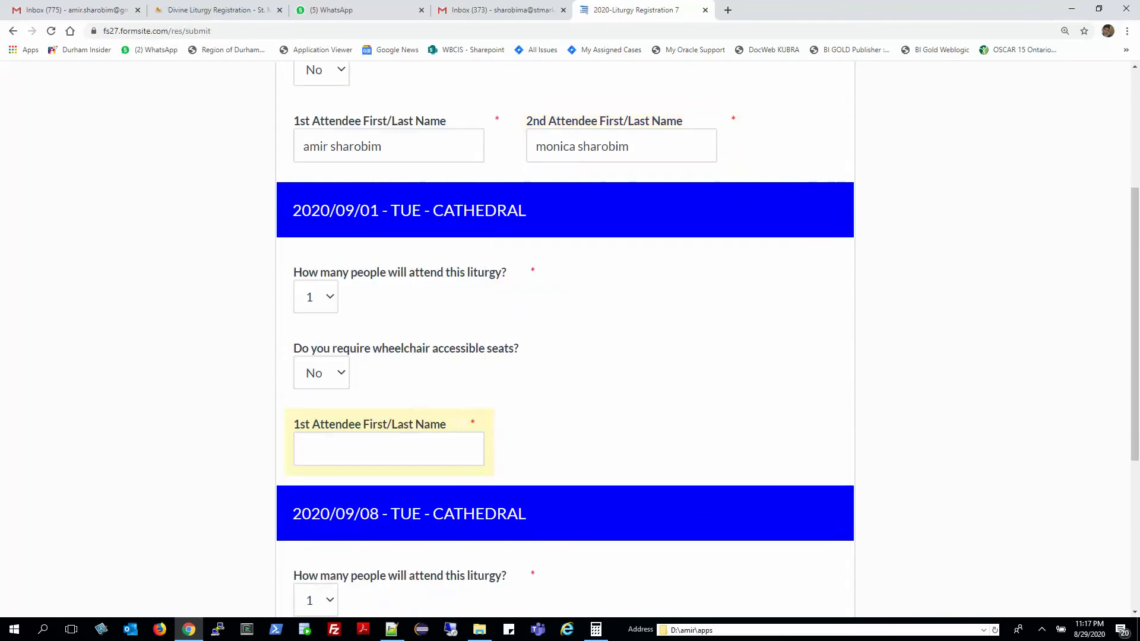
{"action": "left_click", "coordinate": [388, 449]}
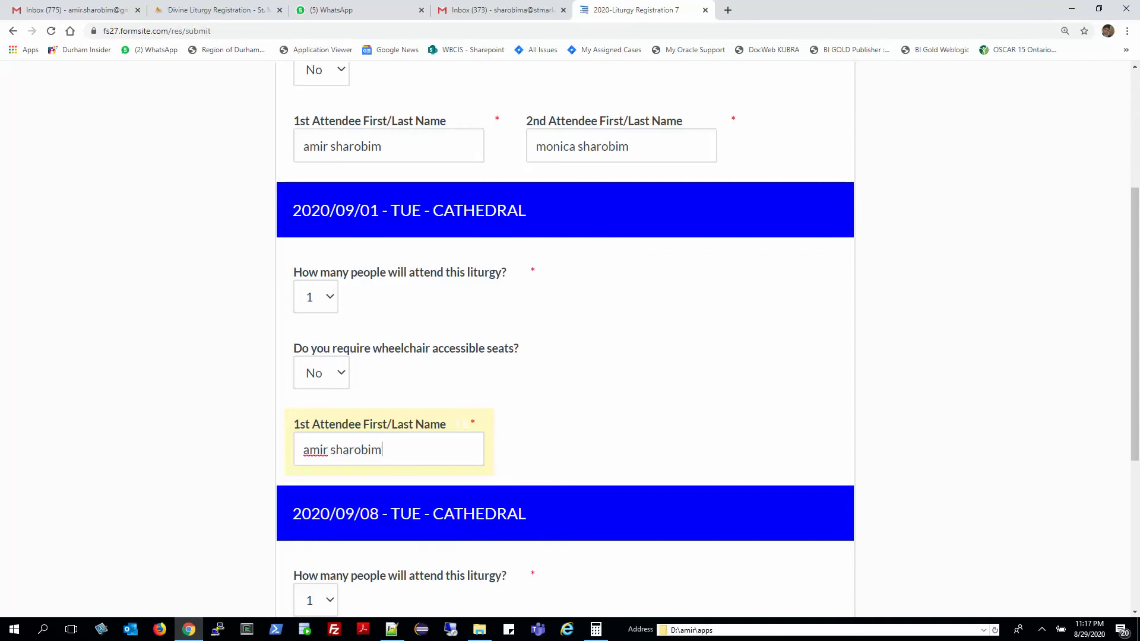
Set 2 attendees for the 09/08 Tuesday liturgy and enter both attendees' full names.
{"action": "scroll", "coordinate": [570, 339], "scroll_direction": "down", "scroll_amount": 2}
{"action": "scroll", "coordinate": [570, 339], "scroll_direction": "down", "scroll_amount": 3}
{"action": "left_click", "coordinate": [315, 301]}
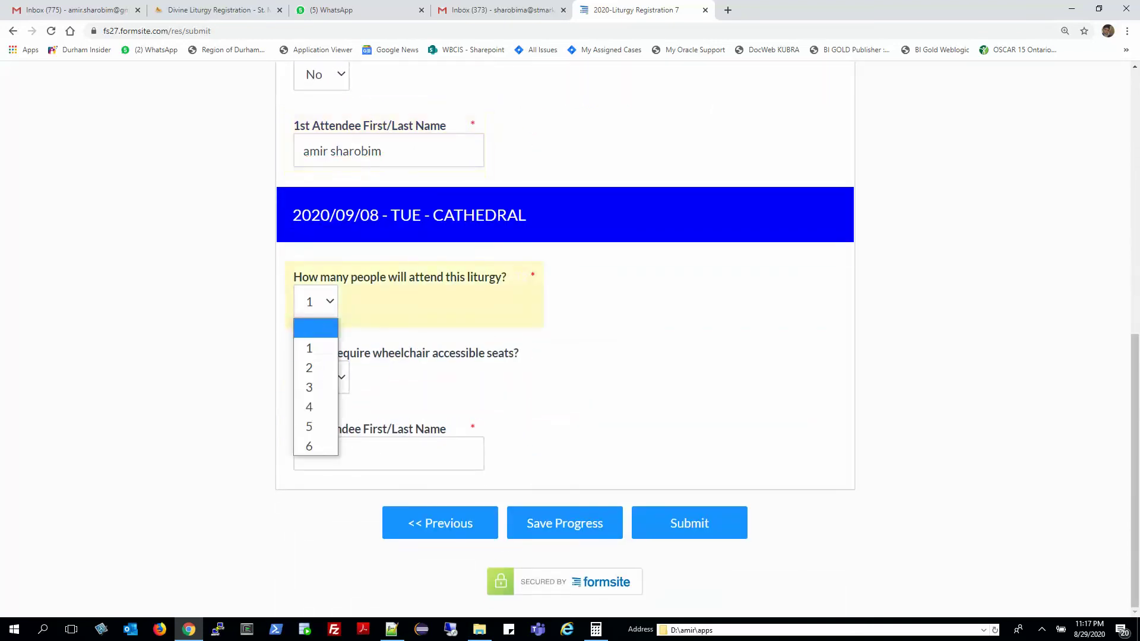
{"action": "left_click", "coordinate": [309, 367]}
{"action": "left_click", "coordinate": [388, 453]}
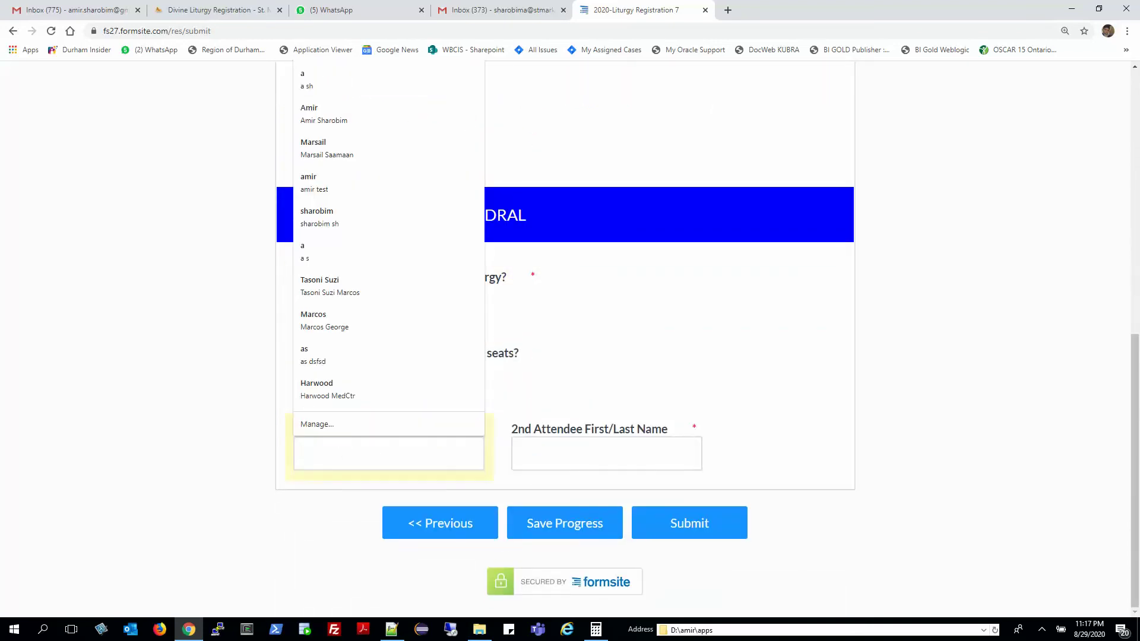
{"action": "key", "text": "Tab"}
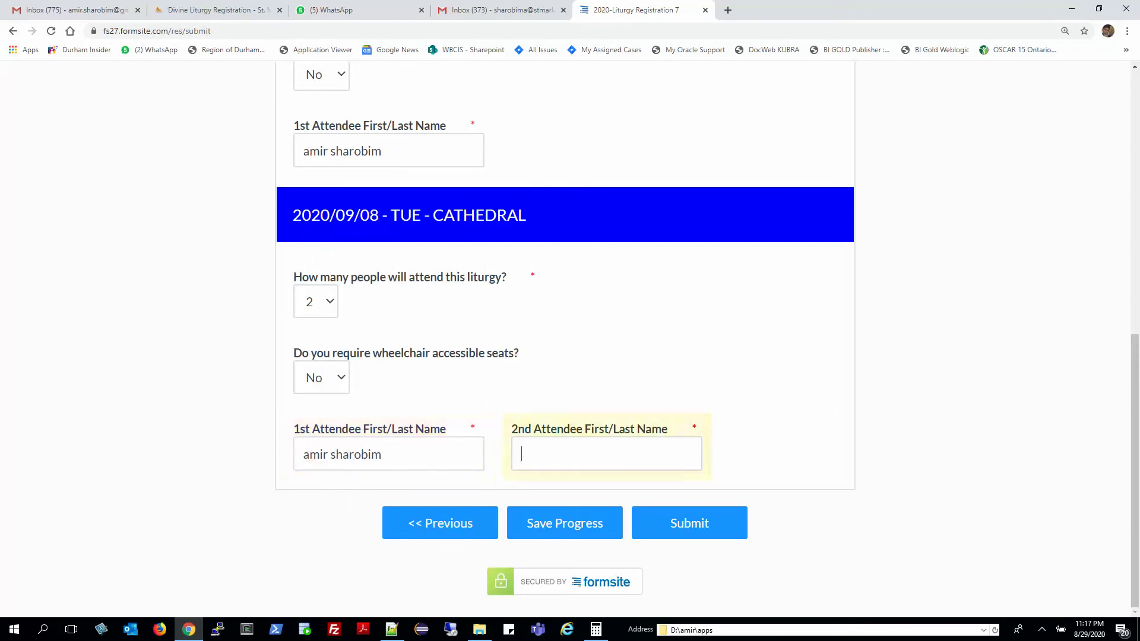
Submit the completed liturgy registration.
{"action": "scroll", "coordinate": [564, 338], "scroll_direction": "up", "scroll_amount": 9}
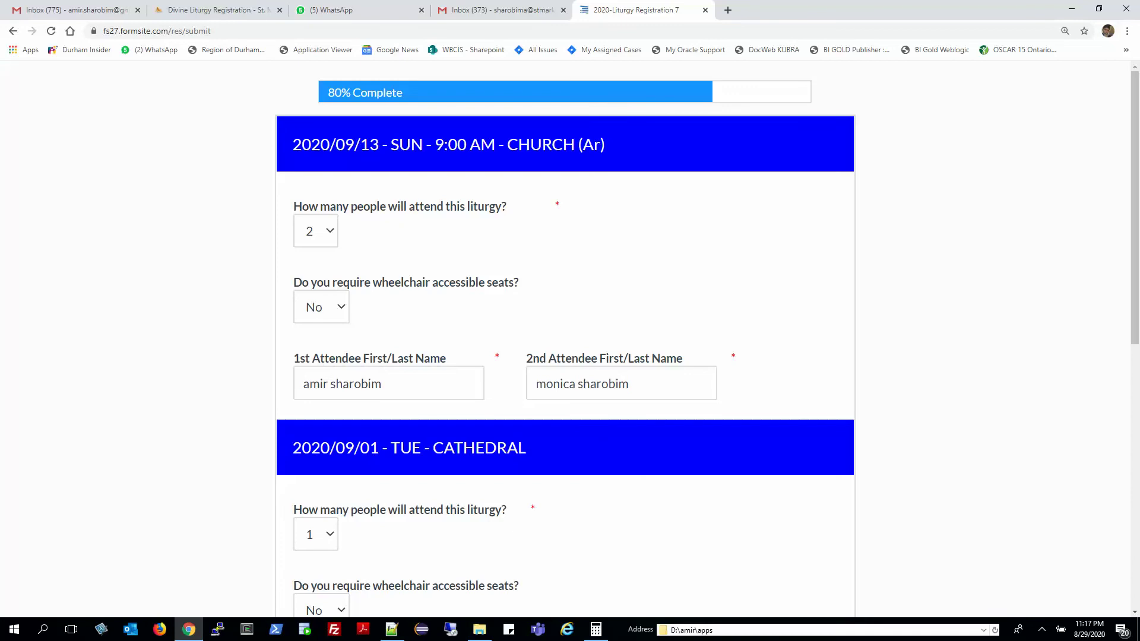
{"action": "scroll", "coordinate": [570, 338], "scroll_direction": "down", "scroll_amount": 6}
{"action": "scroll", "coordinate": [570, 339], "scroll_direction": "down", "scroll_amount": 3}
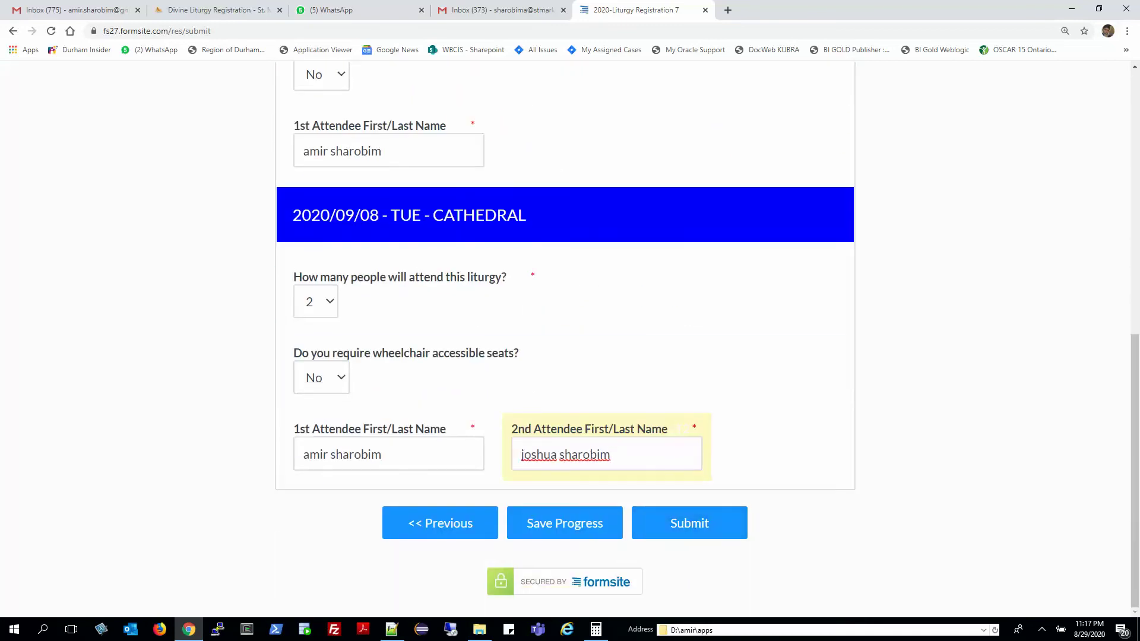
{"action": "left_click", "coordinate": [689, 522]}
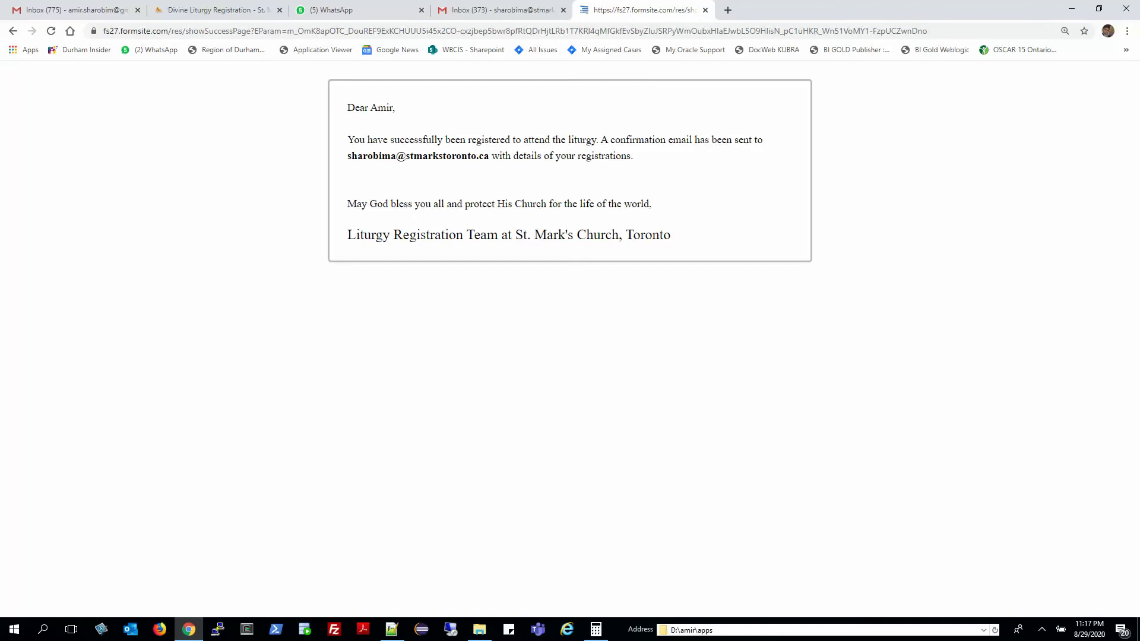
Note the confirmation email address on the success page and switch to the Gmail inbox.
{"action": "left_click_drag", "start_coordinate": [347, 155], "coordinate": [489, 156]}
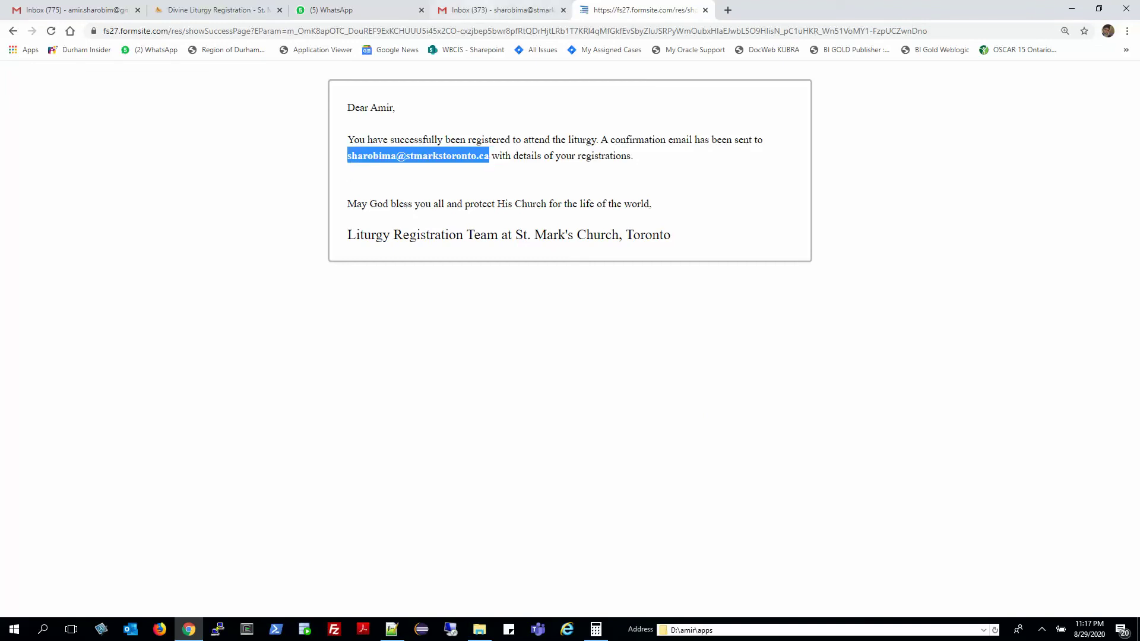
{"action": "left_click", "coordinate": [498, 10]}
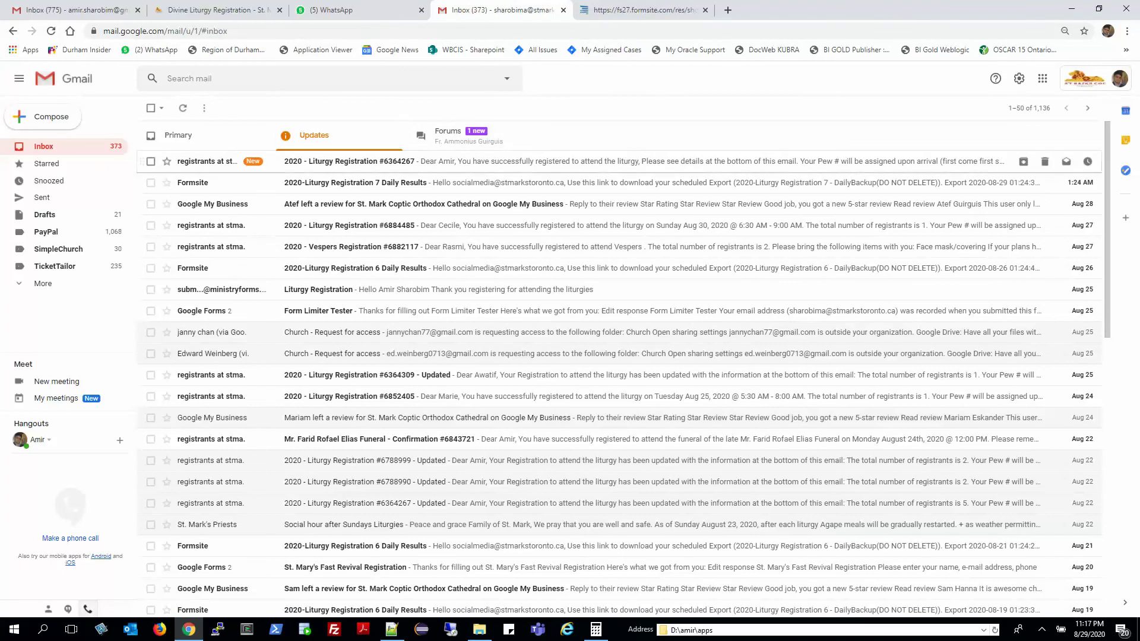
Open the 2020 - Liturgy Registration confirmation email, zoomed in, and review the Sept 13, 1 and 8 rows.
{"action": "left_click", "coordinate": [535, 161]}
{"action": "key", "text": "ctrl+plus"}
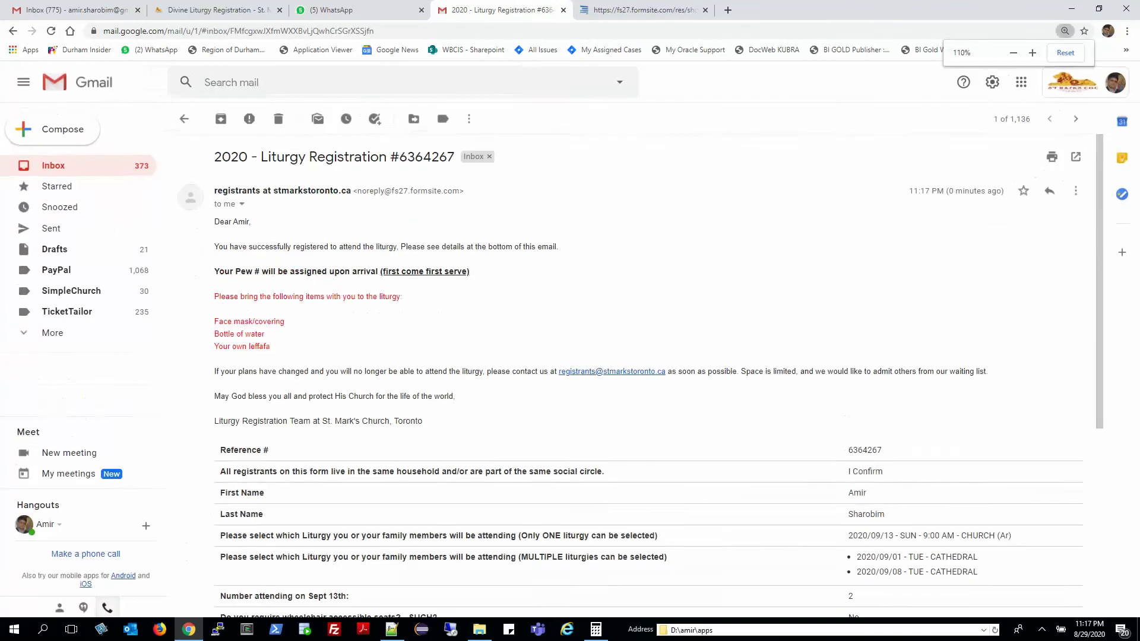
{"action": "key", "text": "ctrl+plus"}
{"action": "scroll", "coordinate": [653, 380], "scroll_direction": "down", "scroll_amount": 3}
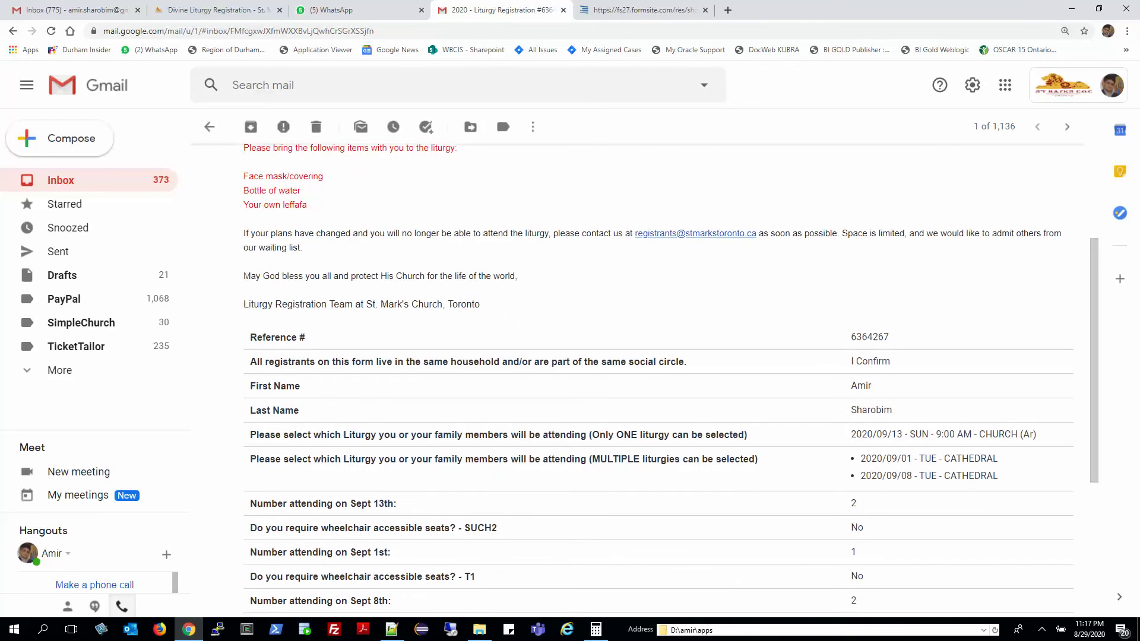
{"action": "scroll", "coordinate": [653, 380], "scroll_direction": "down", "scroll_amount": 2}
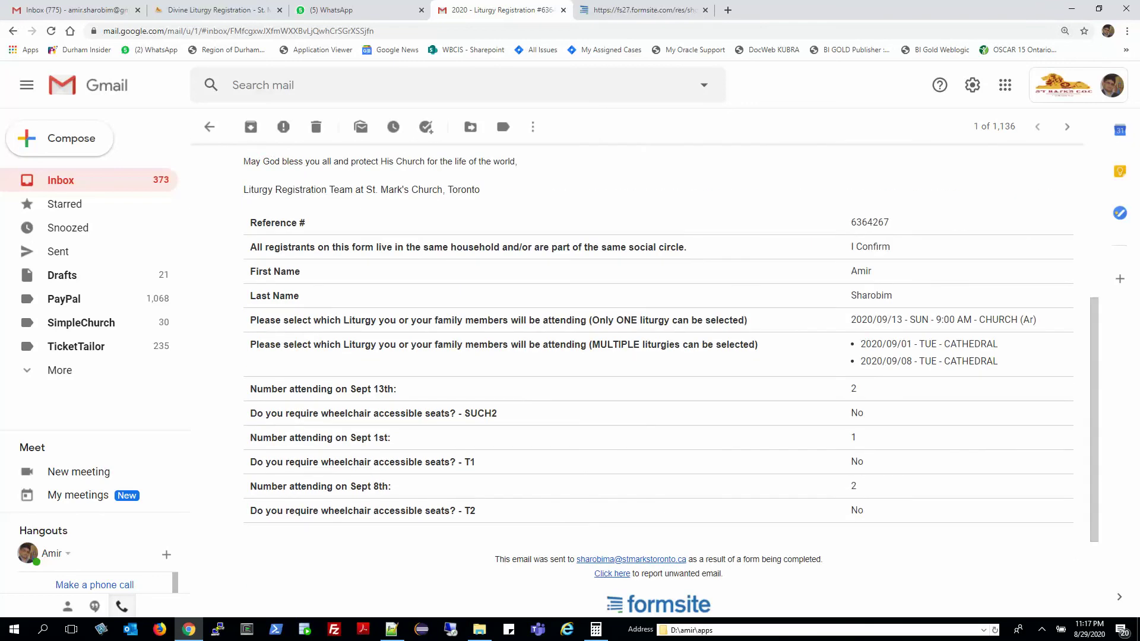
{"action": "left_click_drag", "start_coordinate": [851, 319], "coordinate": [1037, 320]}
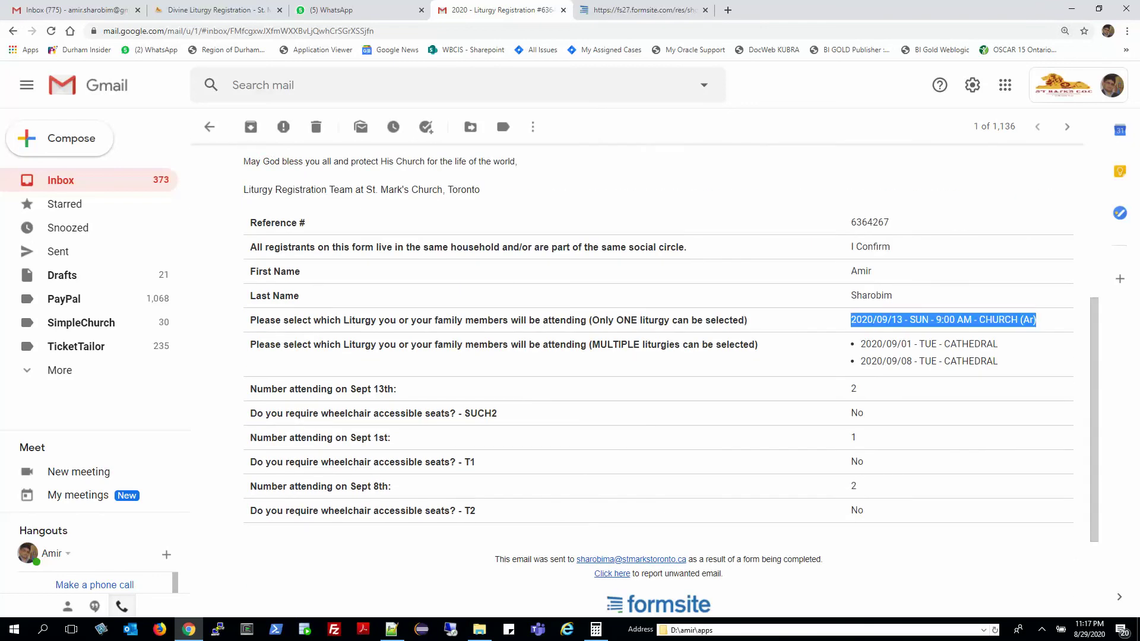
{"action": "left_click_drag", "start_coordinate": [861, 343], "coordinate": [987, 363]}
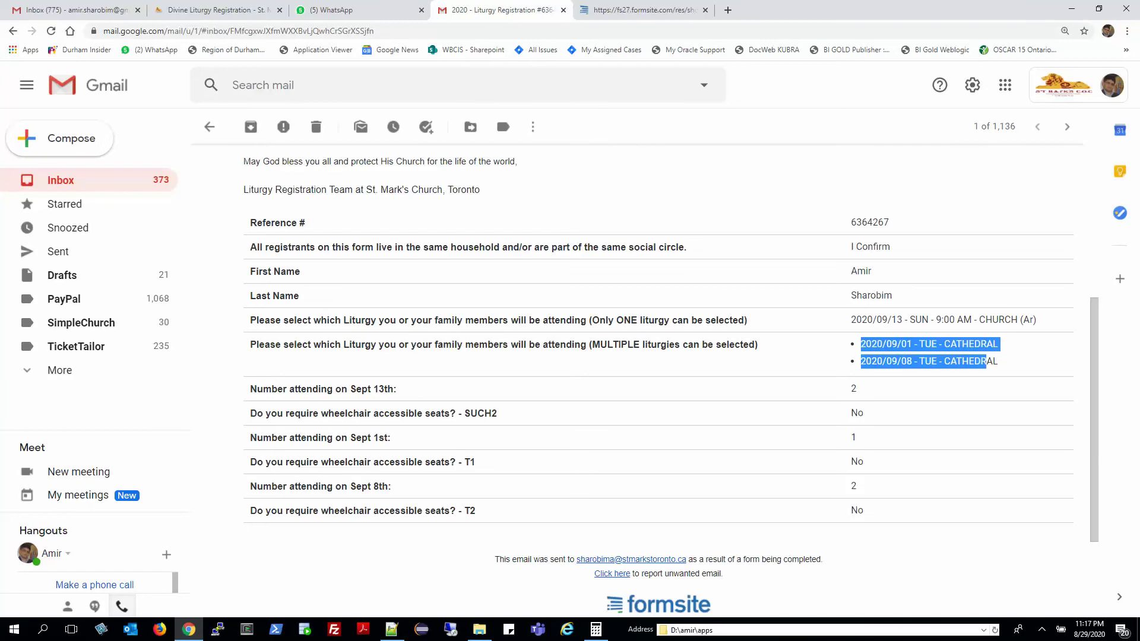
{"action": "left_click_drag", "start_coordinate": [397, 389], "coordinate": [362, 389]}
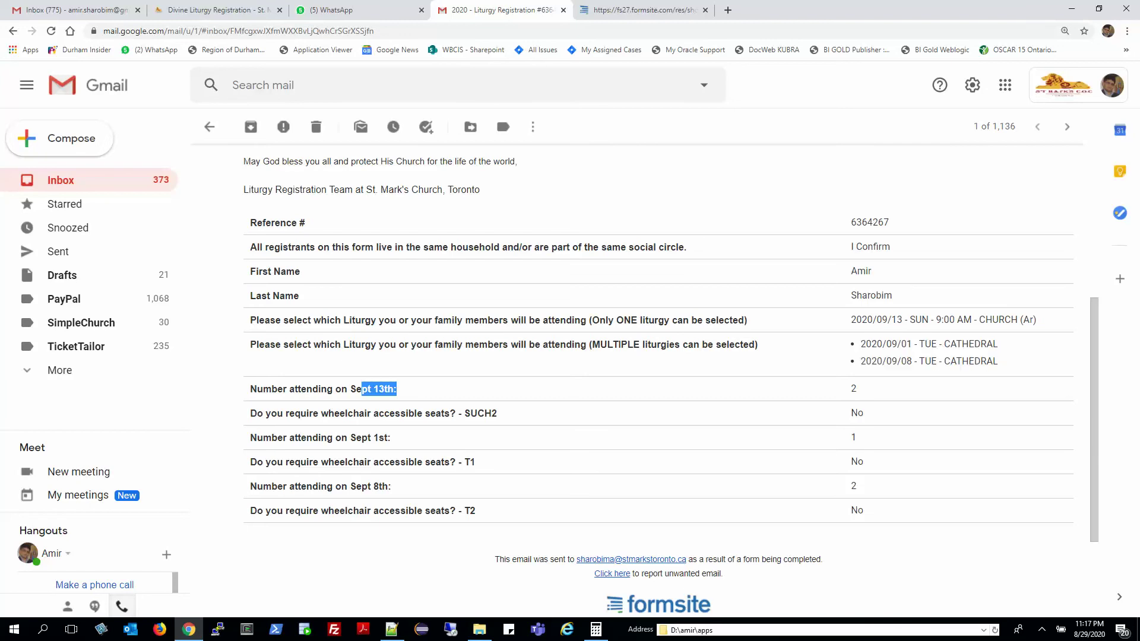
{"action": "left_click_drag", "start_coordinate": [336, 438], "coordinate": [857, 438]}
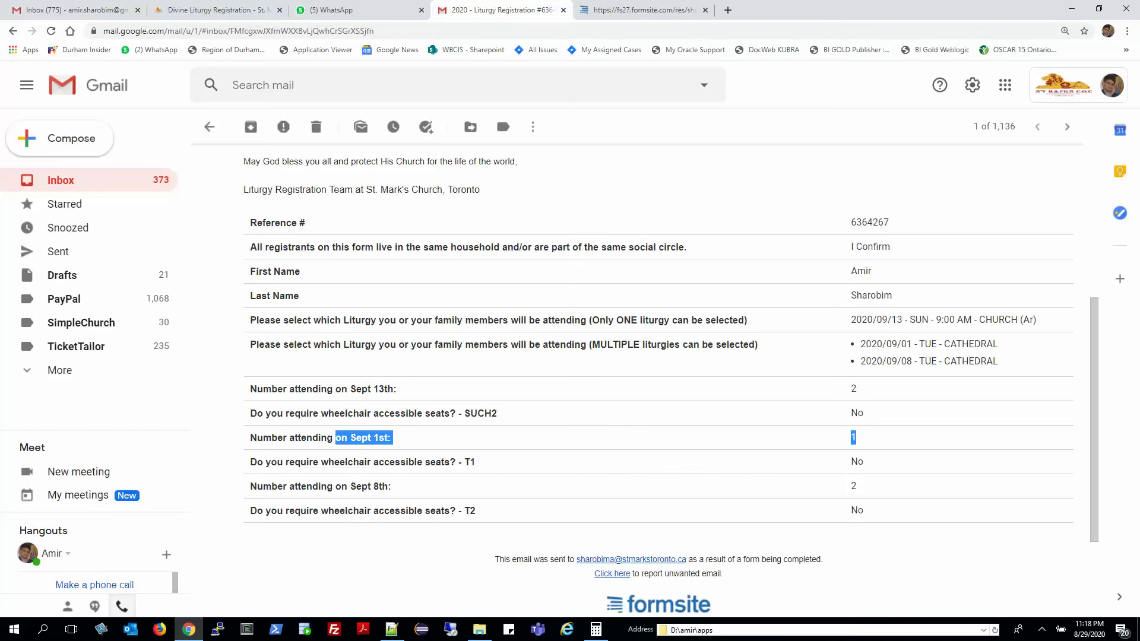
{"action": "left_click_drag", "start_coordinate": [320, 486], "coordinate": [856, 487]}
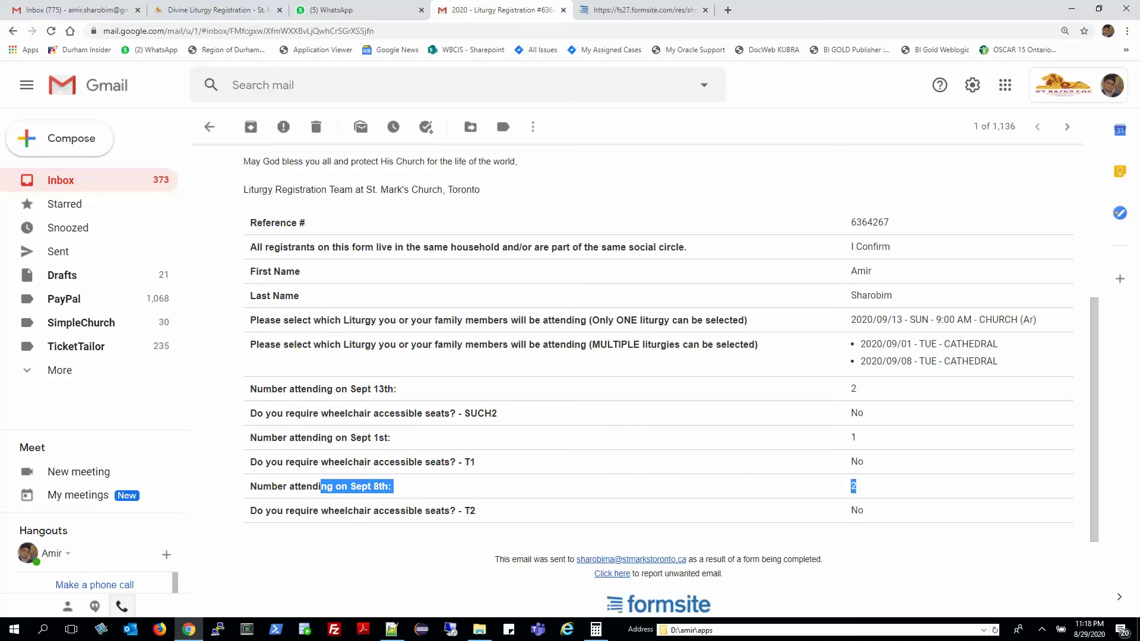
{"action": "scroll", "coordinate": [659, 386], "scroll_direction": "up", "scroll_amount": 1}
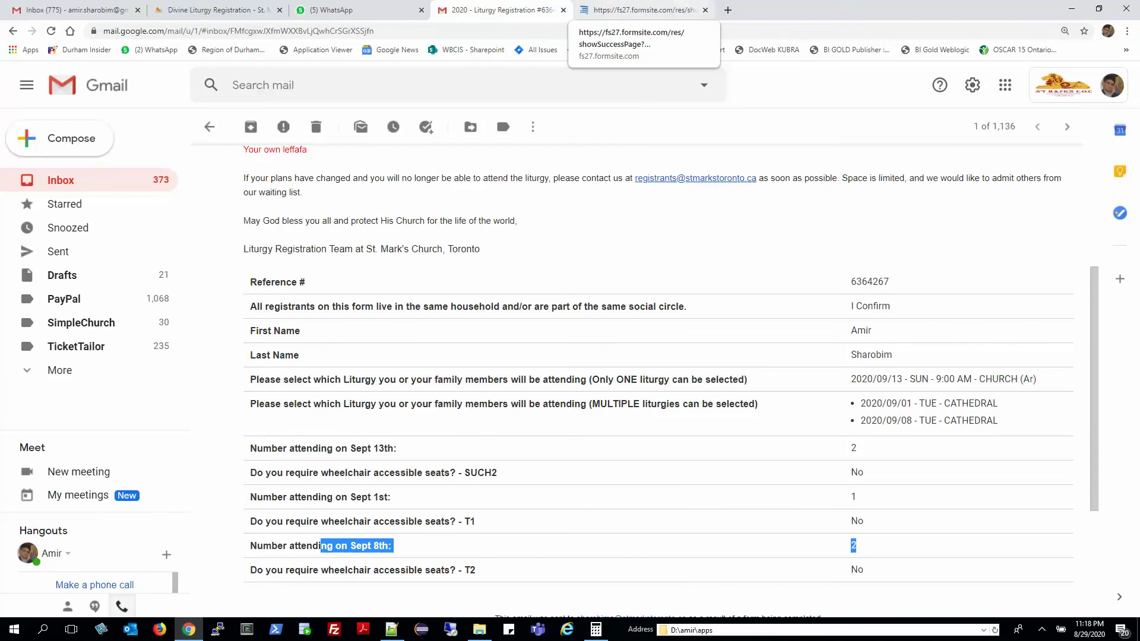
Close the old Formsite tab and load the copied registration form address in a new tab.
{"action": "left_click", "coordinate": [705, 10]}
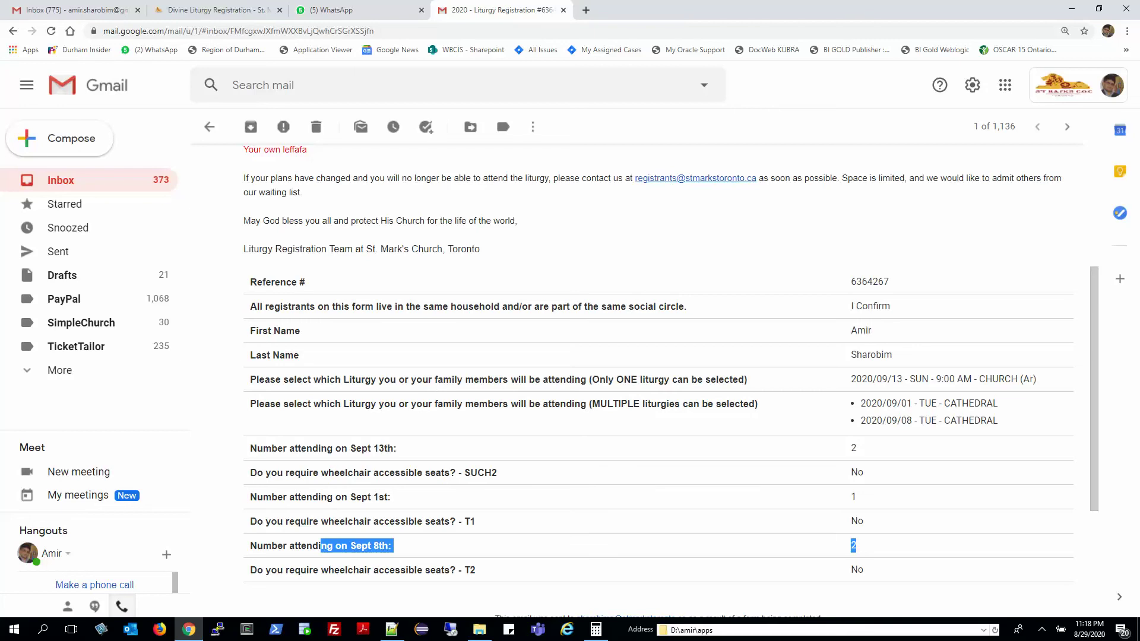
{"action": "key", "text": "alt+Tab"}
{"action": "key", "text": "alt+Tab"}
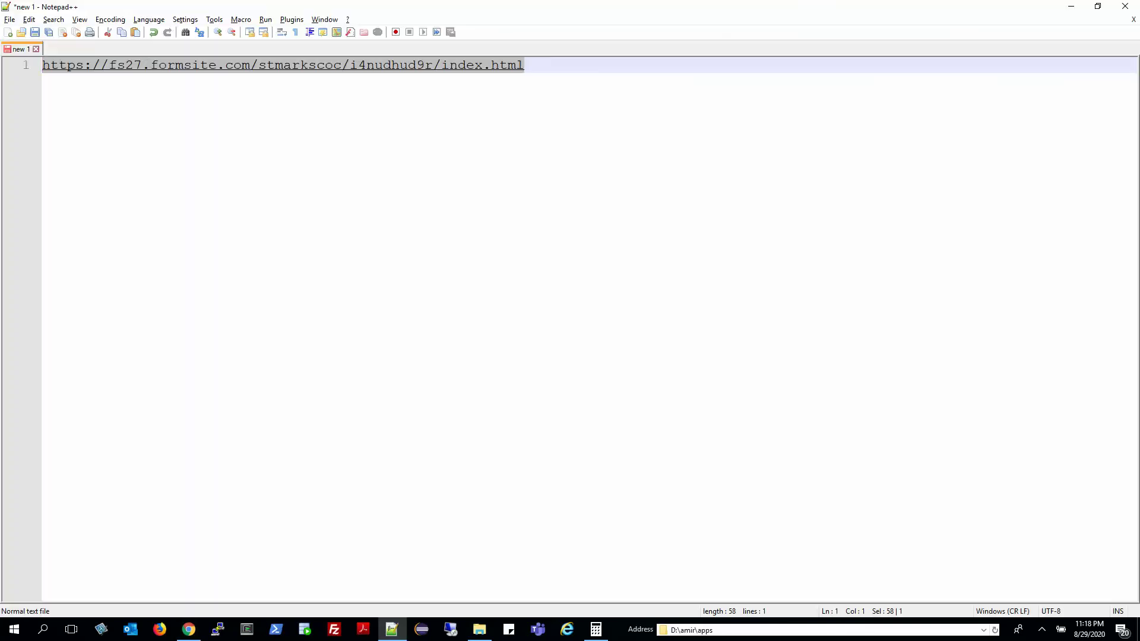
{"action": "key", "text": "alt+Tab"}
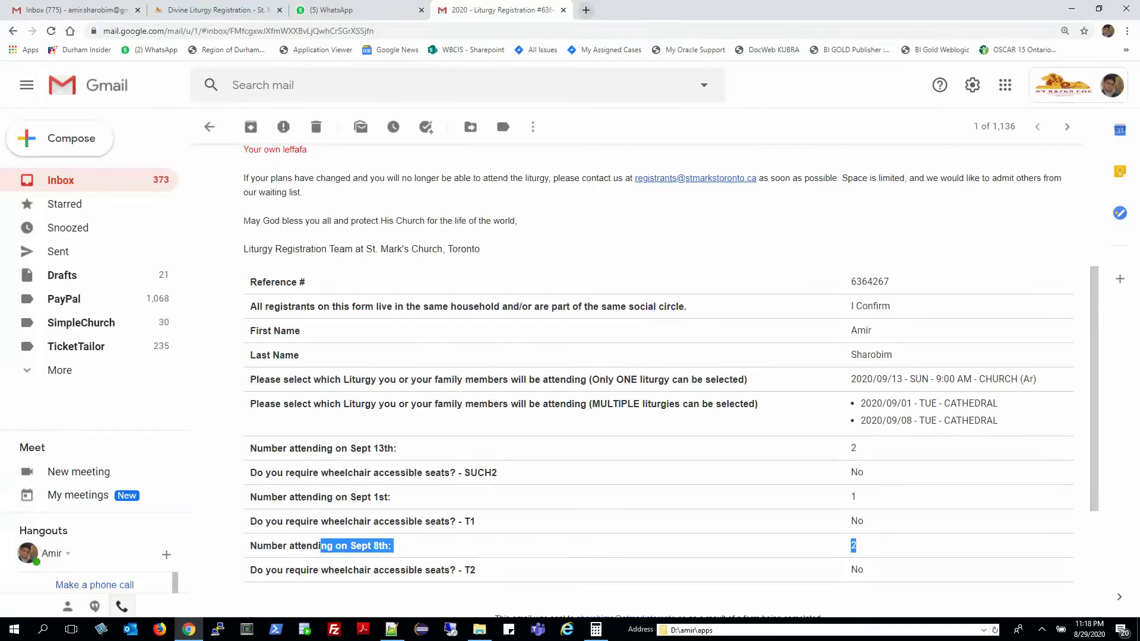
{"action": "key", "text": "ctrl+t"}
{"action": "type", "text": "https://fs27.formsite.com/stmarkscoc/i4nudhud9r/index.html"}
{"action": "key", "text": "Return"}
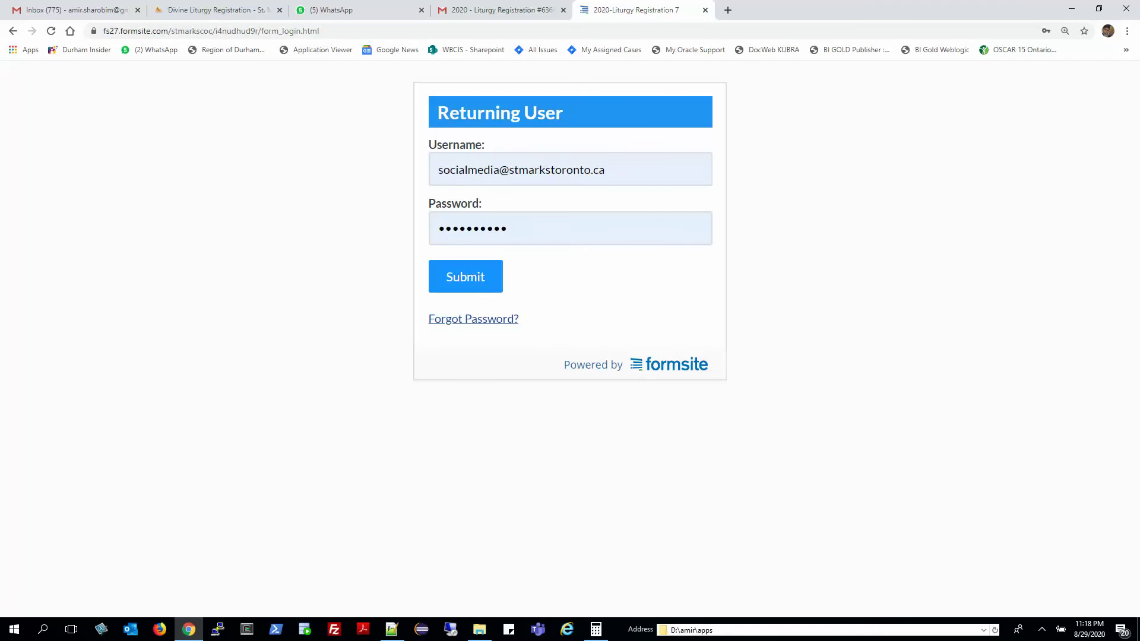
Log back into Formsite as the returning user with the corrected username and password.
{"action": "double_click", "coordinate": [469, 170]}
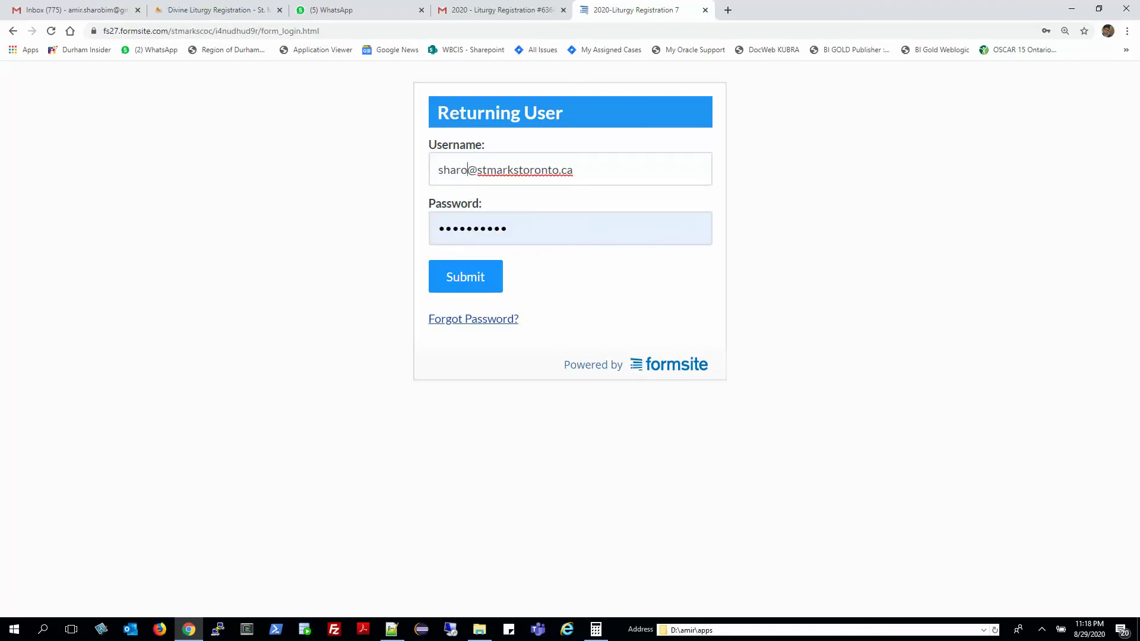
{"action": "key", "text": "Tab"}
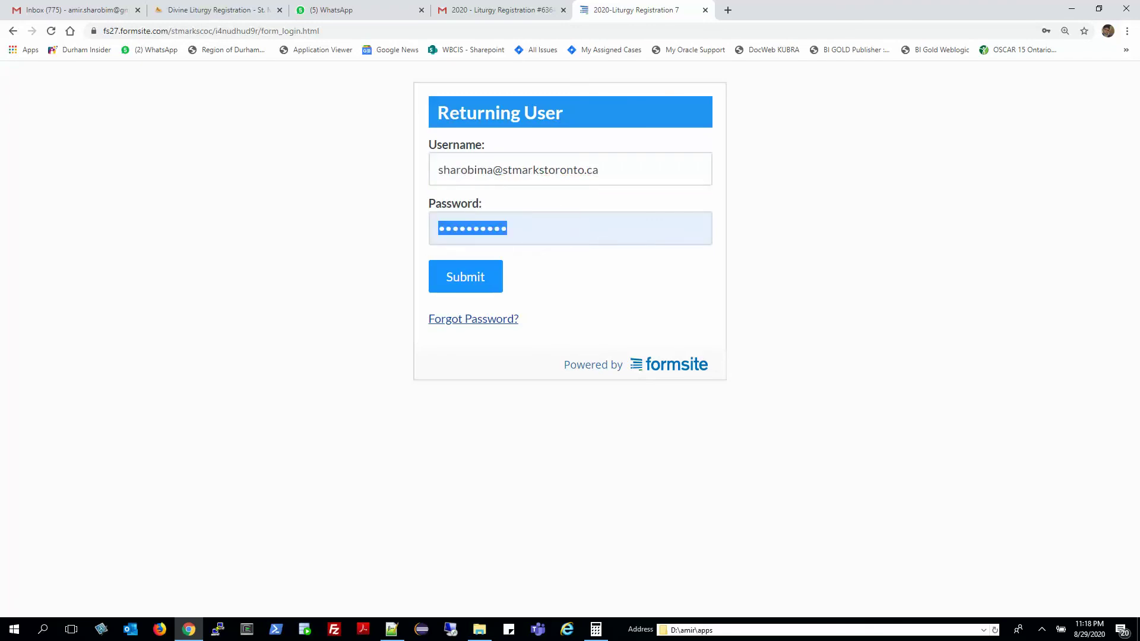
{"action": "type", "text": "**********"}
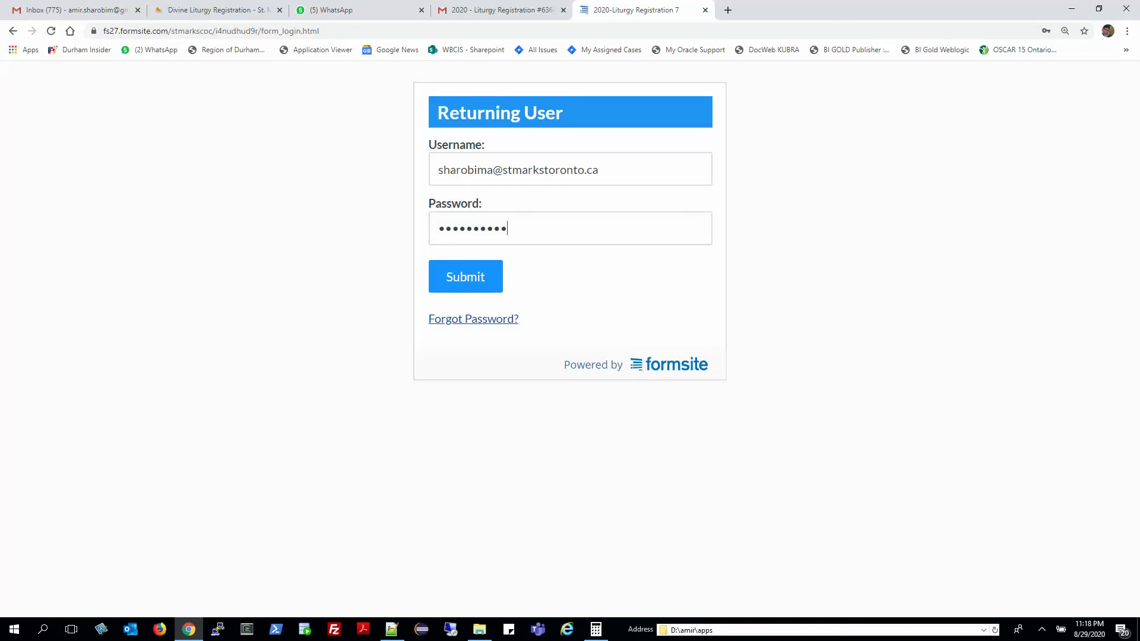
{"action": "key", "text": "Return"}
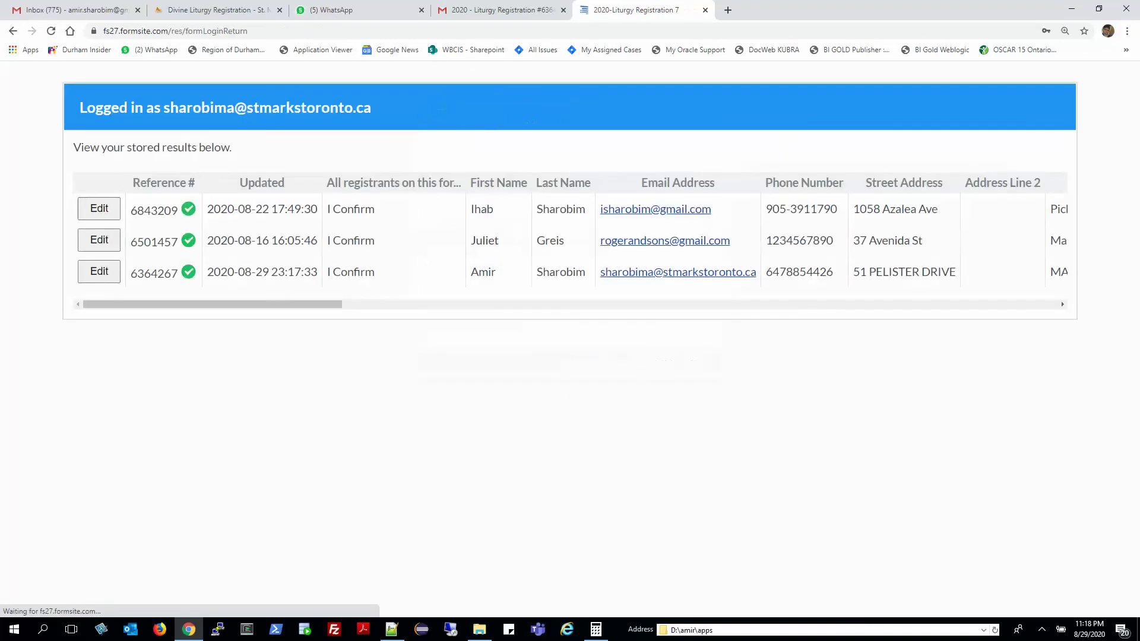
Reopen the third stored registration for editing and continue past the consent page.
{"action": "left_click", "coordinate": [100, 271]}
{"action": "scroll", "coordinate": [570, 338], "scroll_direction": "down", "scroll_amount": 12}
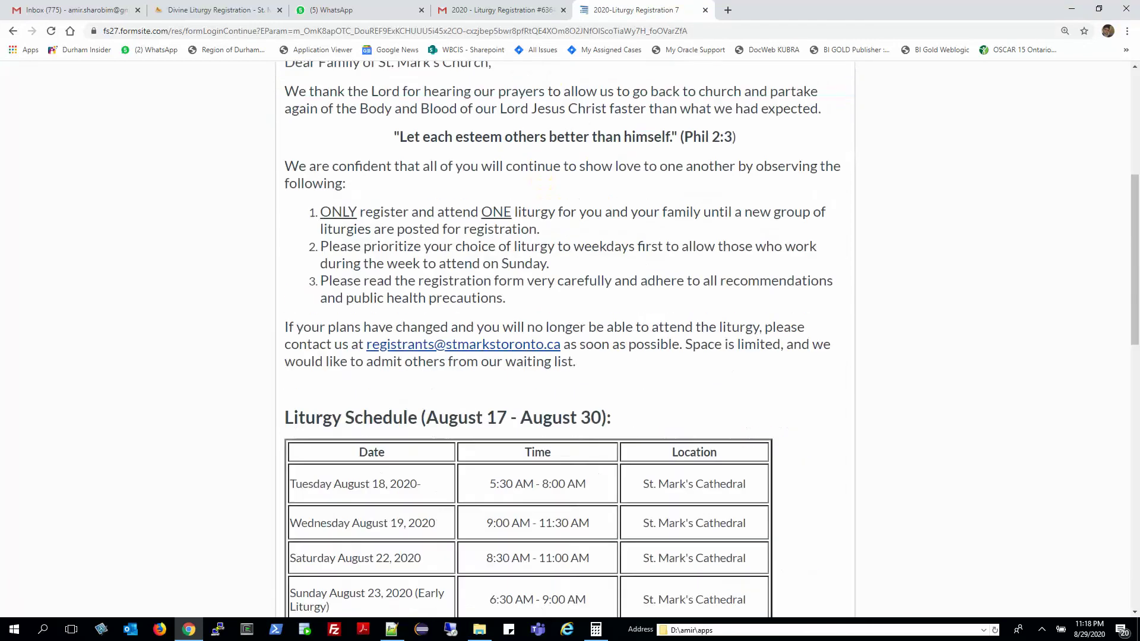
{"action": "scroll", "coordinate": [627, 524], "scroll_direction": "down", "scroll_amount": 9}
{"action": "left_click", "coordinate": [626, 524]}
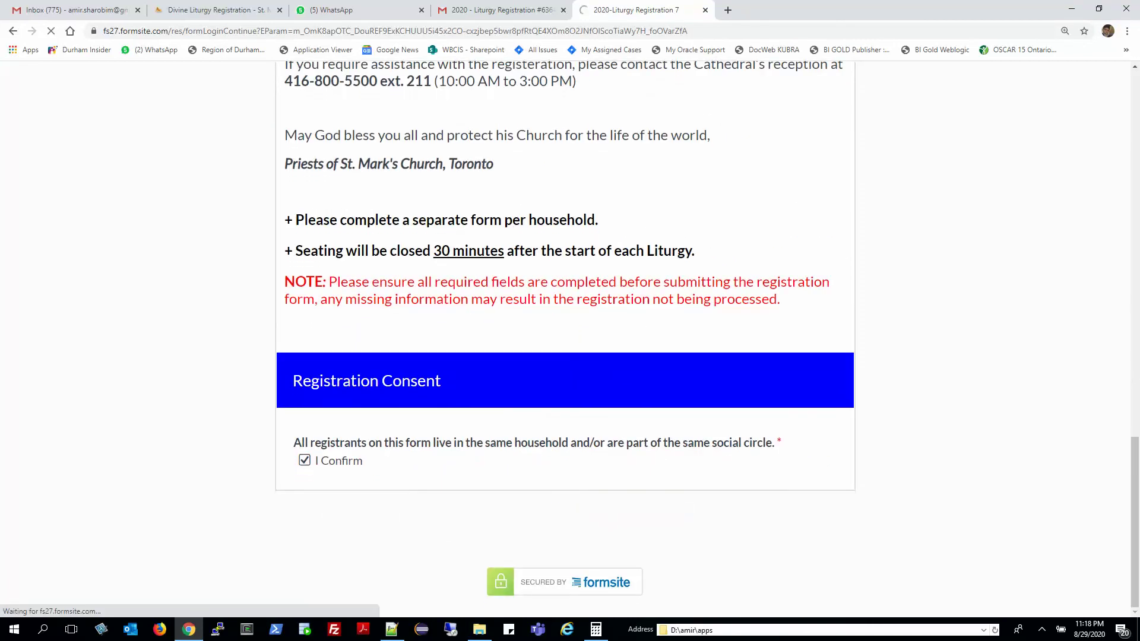
Continue past the prefilled contact and screening pages to the liturgy page with 09/13, 09/01 and 09/08 ticked.
{"action": "scroll", "coordinate": [570, 338], "scroll_direction": "down", "scroll_amount": 4}
{"action": "scroll", "coordinate": [569, 338], "scroll_direction": "up", "scroll_amount": 4}
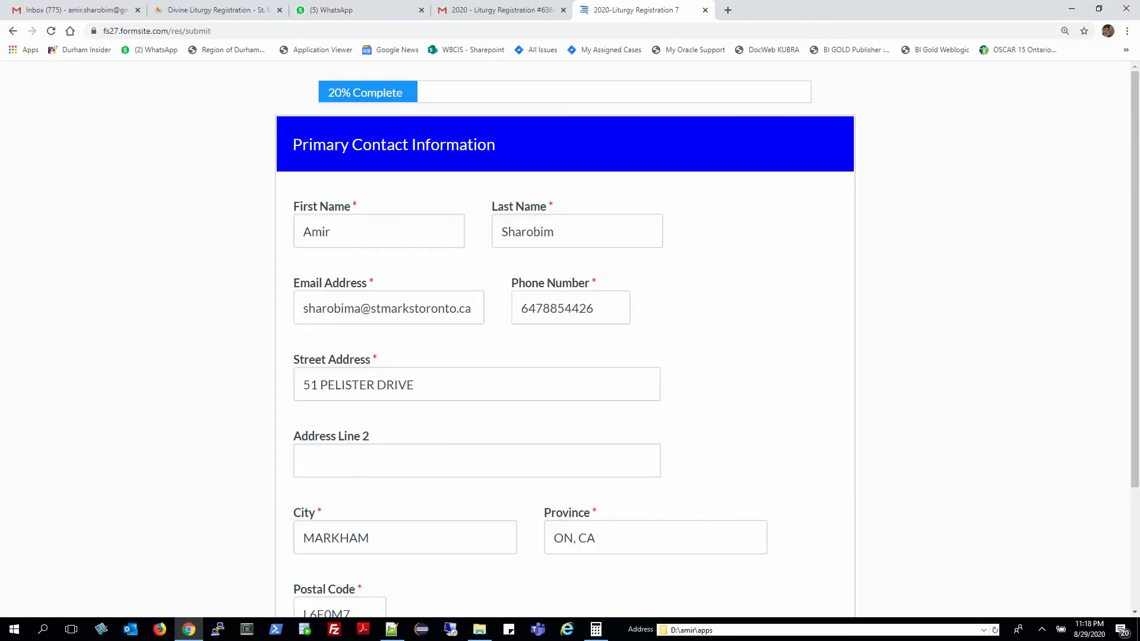
{"action": "left_click", "coordinate": [356, 232]}
{"action": "scroll", "coordinate": [570, 338], "scroll_direction": "down", "scroll_amount": 3}
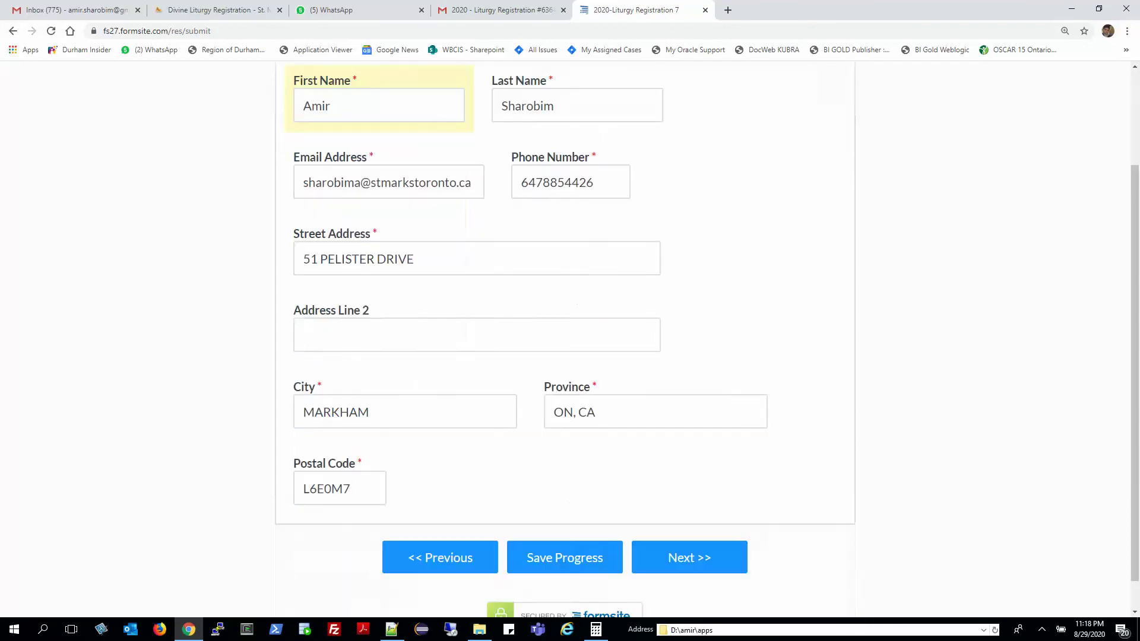
{"action": "left_click", "coordinate": [687, 522]}
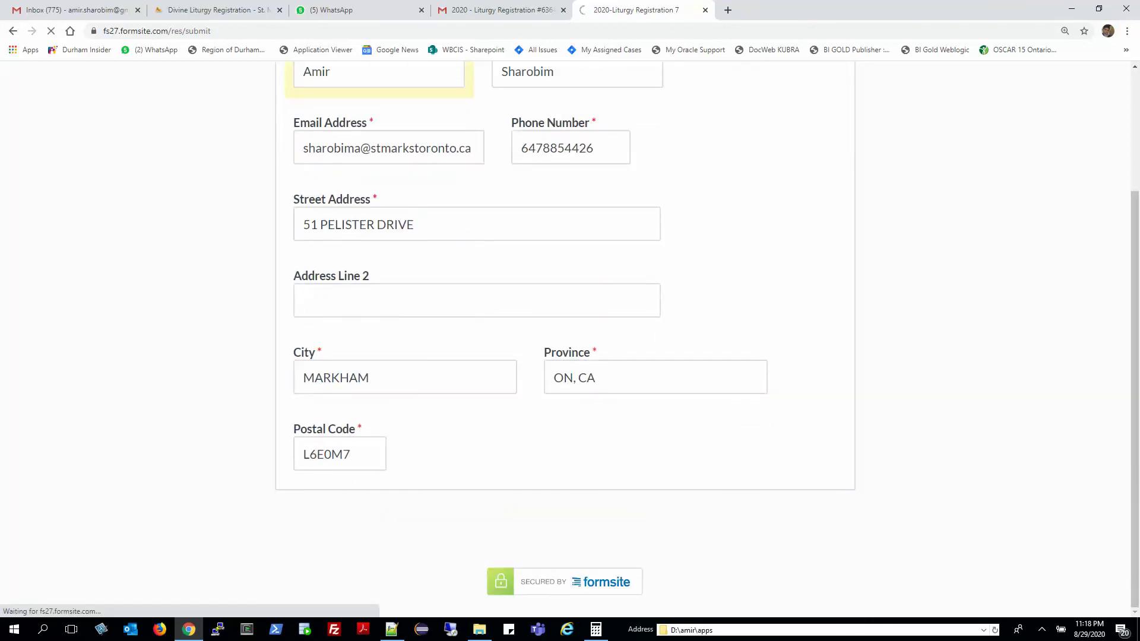
{"action": "scroll", "coordinate": [570, 339], "scroll_direction": "down", "scroll_amount": 7}
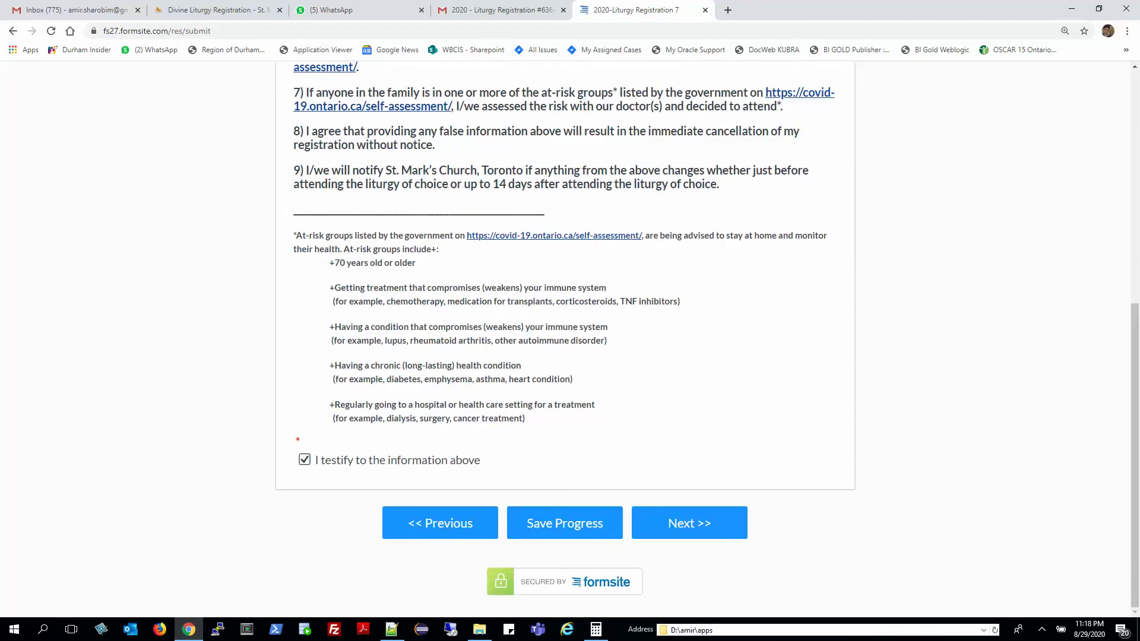
{"action": "left_click", "coordinate": [688, 522]}
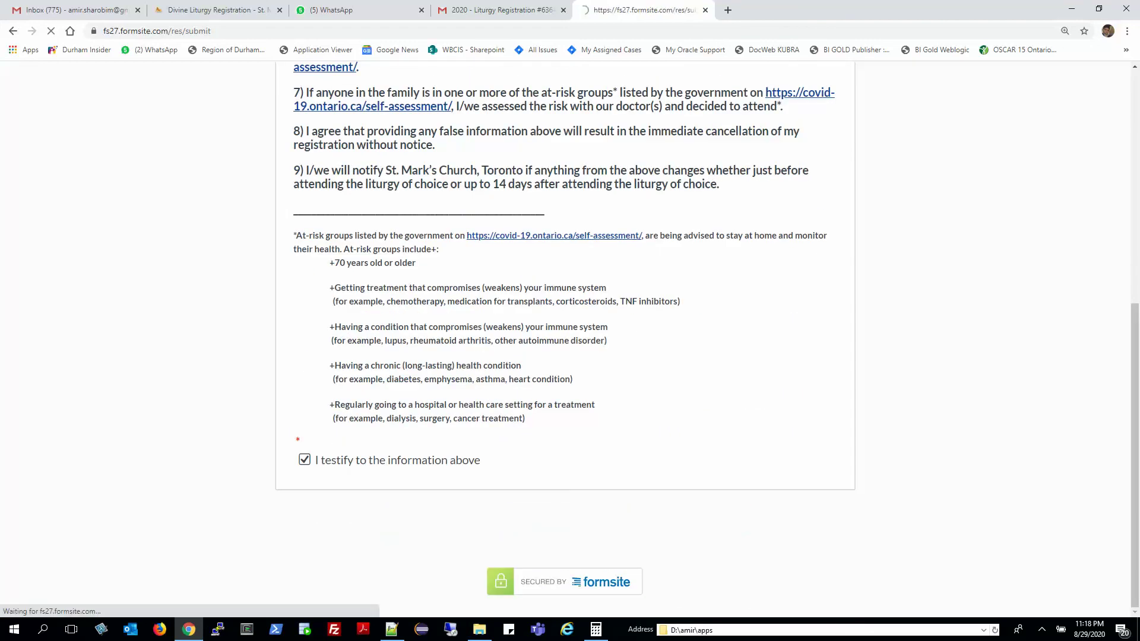
{"action": "scroll", "coordinate": [570, 339], "scroll_direction": "down", "scroll_amount": 2}
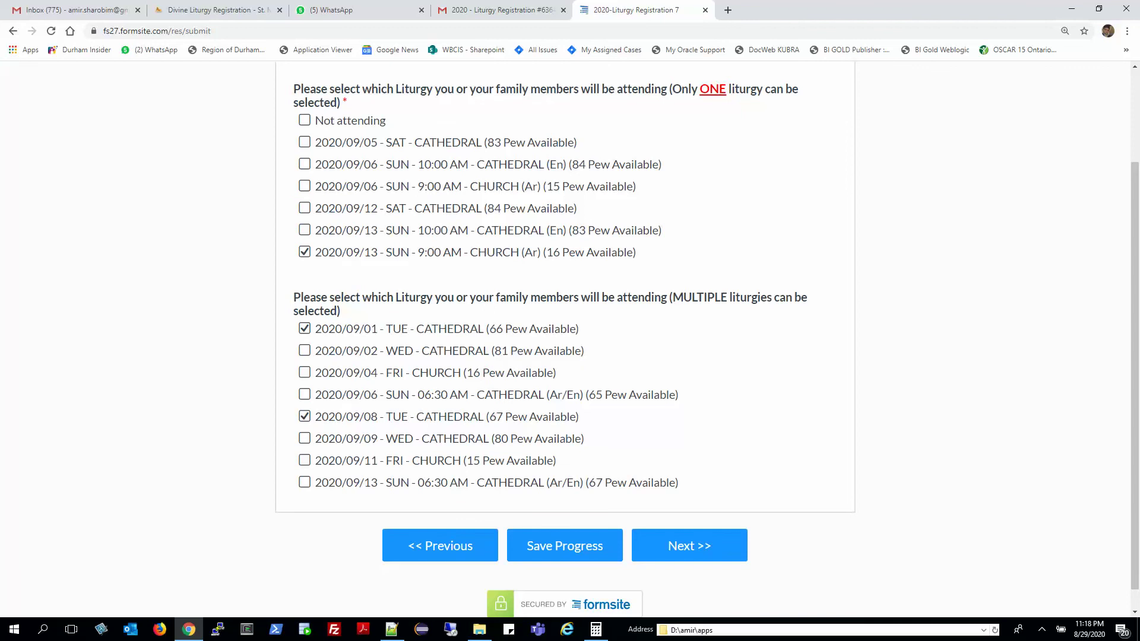
Remove the 2020/09/08 Tuesday liturgy, review the attendee details, and resubmit the registration.
{"action": "left_click", "coordinate": [304, 417]}
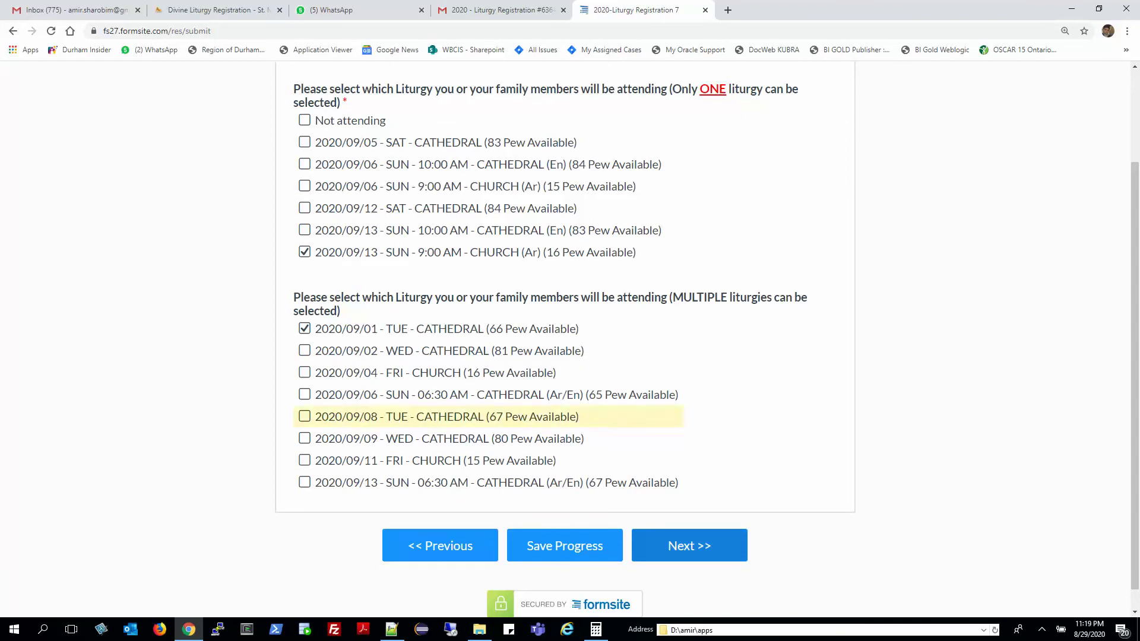
{"action": "left_click", "coordinate": [688, 545]}
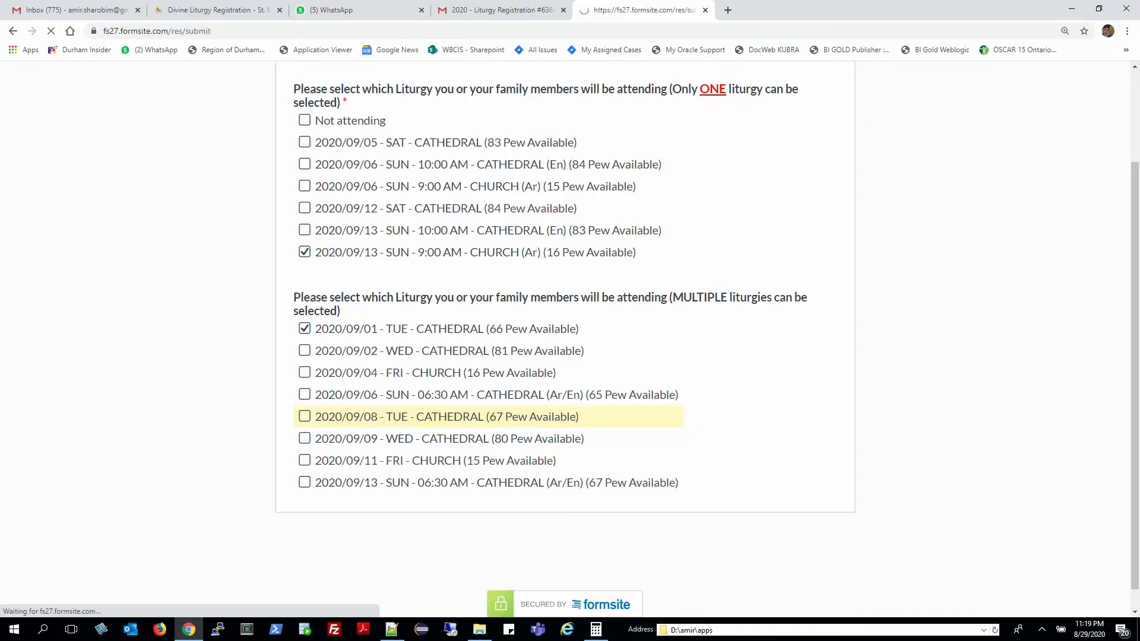
{"action": "scroll", "coordinate": [565, 333], "scroll_direction": "down", "scroll_amount": 2}
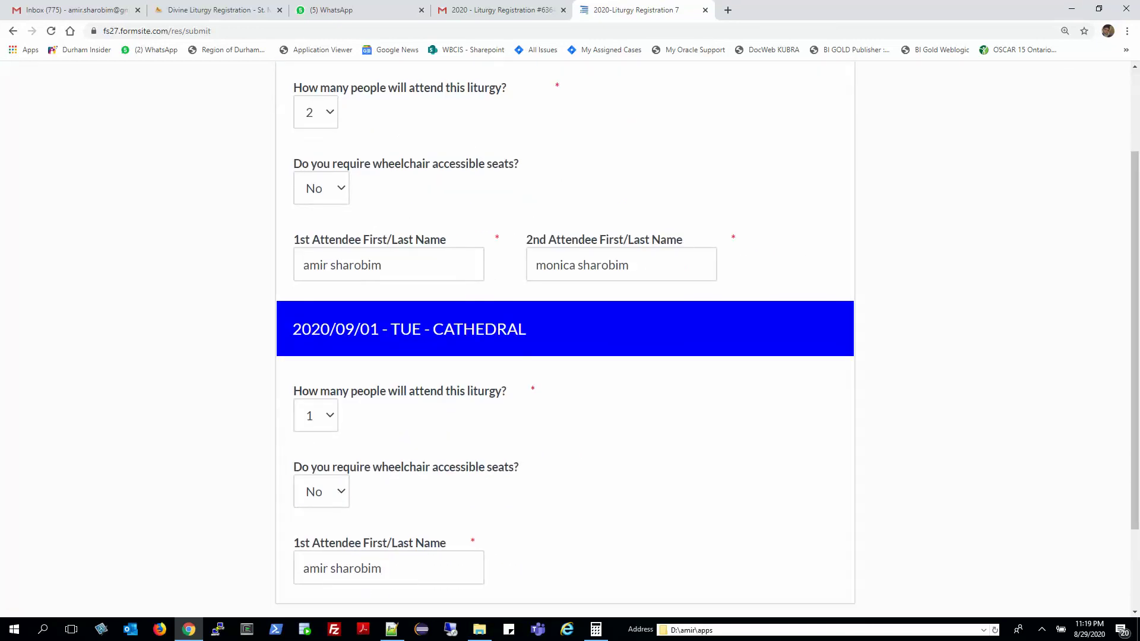
{"action": "scroll", "coordinate": [565, 333], "scroll_direction": "up", "scroll_amount": 2}
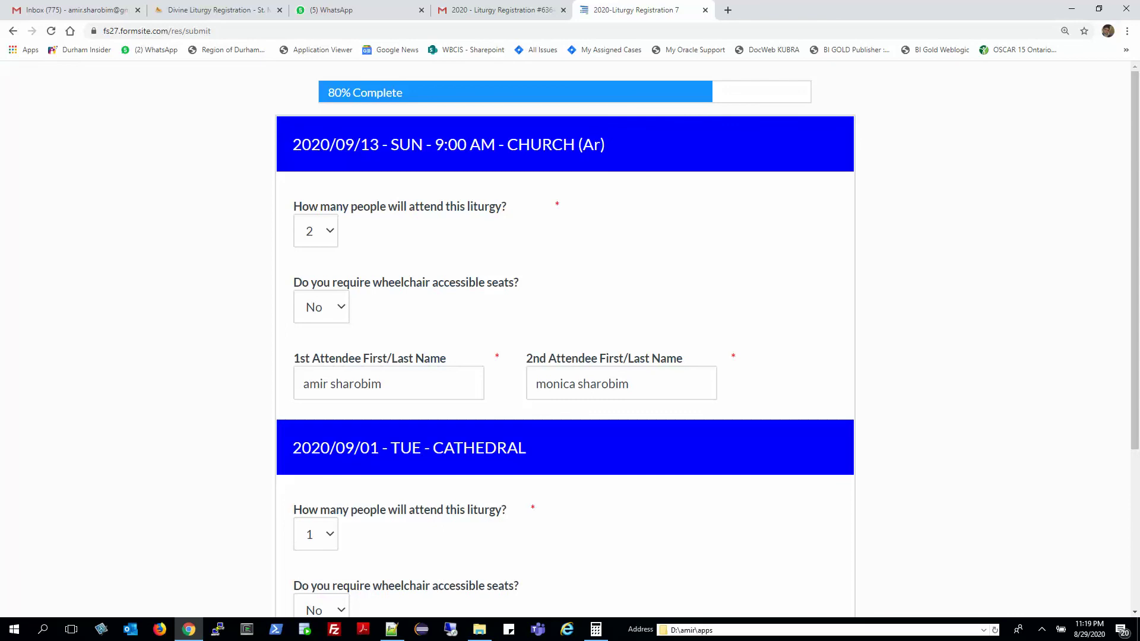
{"action": "scroll", "coordinate": [565, 333], "scroll_direction": "down", "scroll_amount": 3}
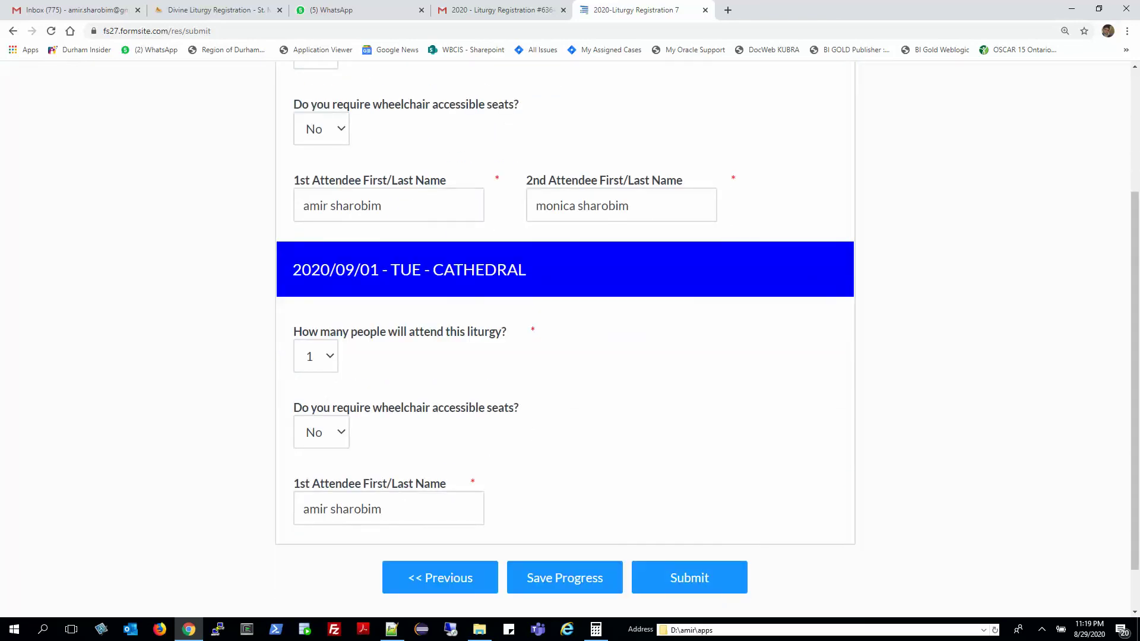
{"action": "left_click_drag", "start_coordinate": [383, 509], "coordinate": [303, 508]}
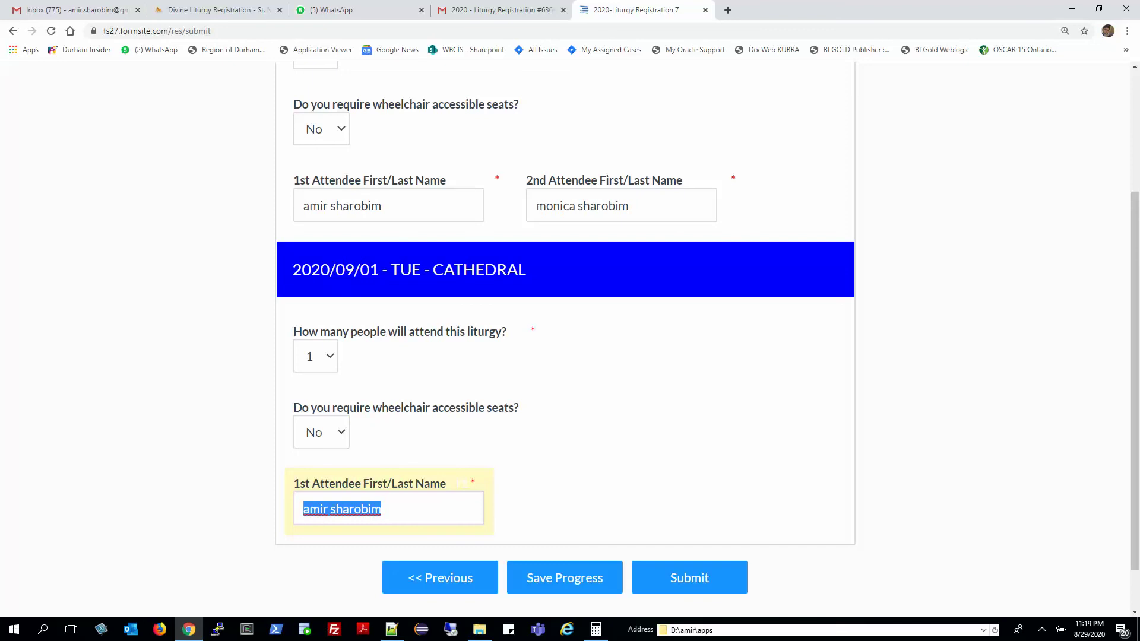
{"action": "left_click", "coordinate": [690, 577]}
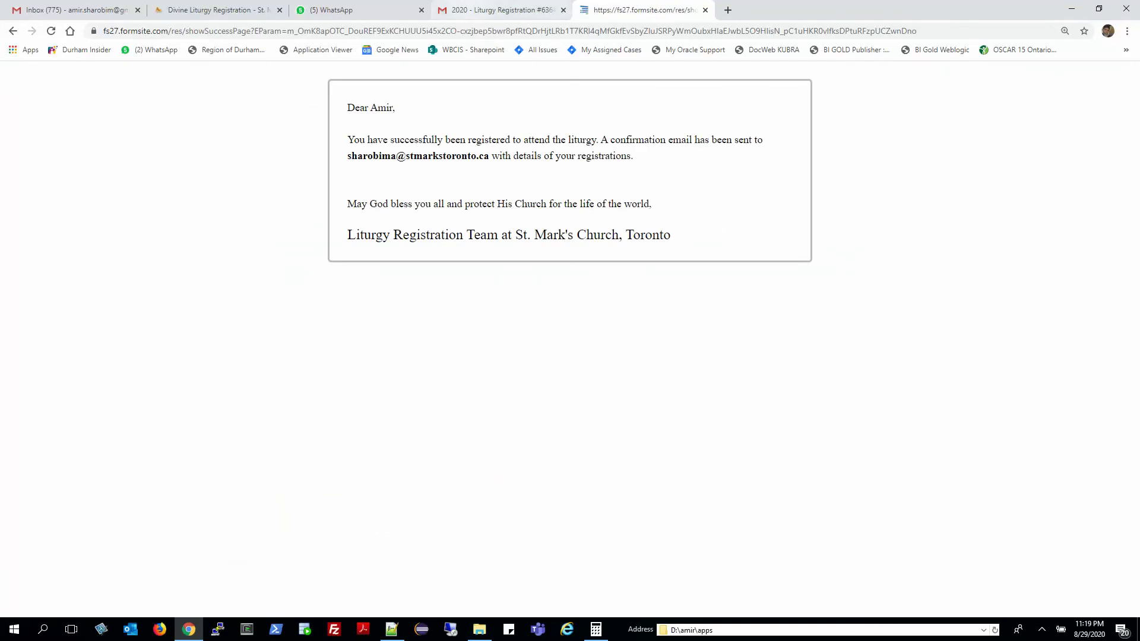
Open the newest Liturgy Registration email and confirm it lists only 09/13 Sunday and 09/01 Tuesday.
{"action": "left_click", "coordinate": [499, 10]}
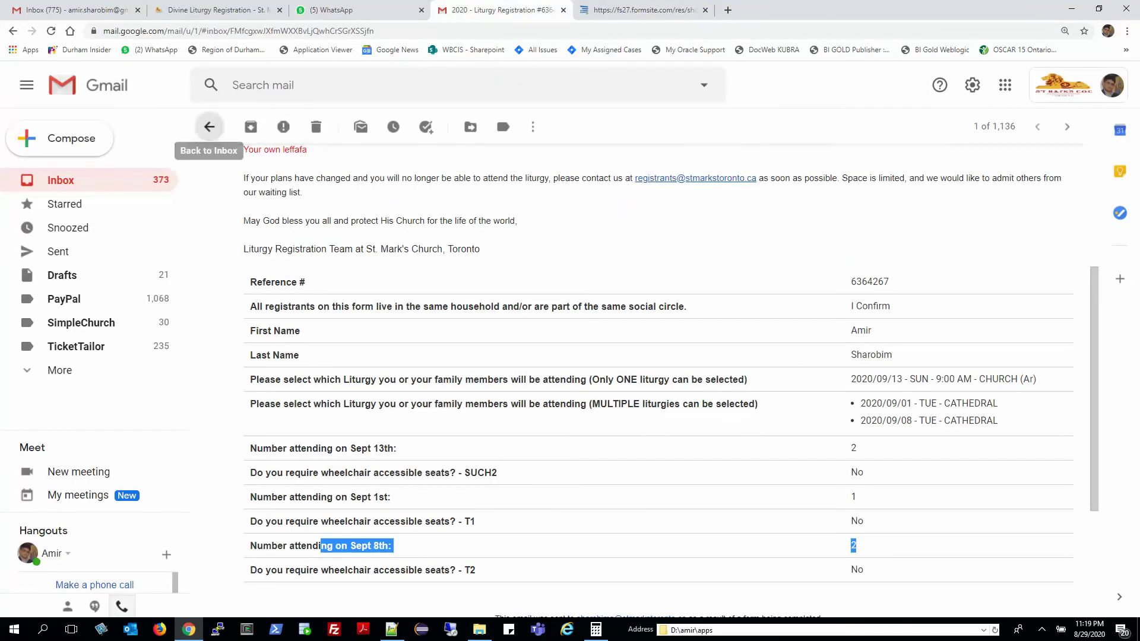
{"action": "left_click", "coordinate": [209, 127]}
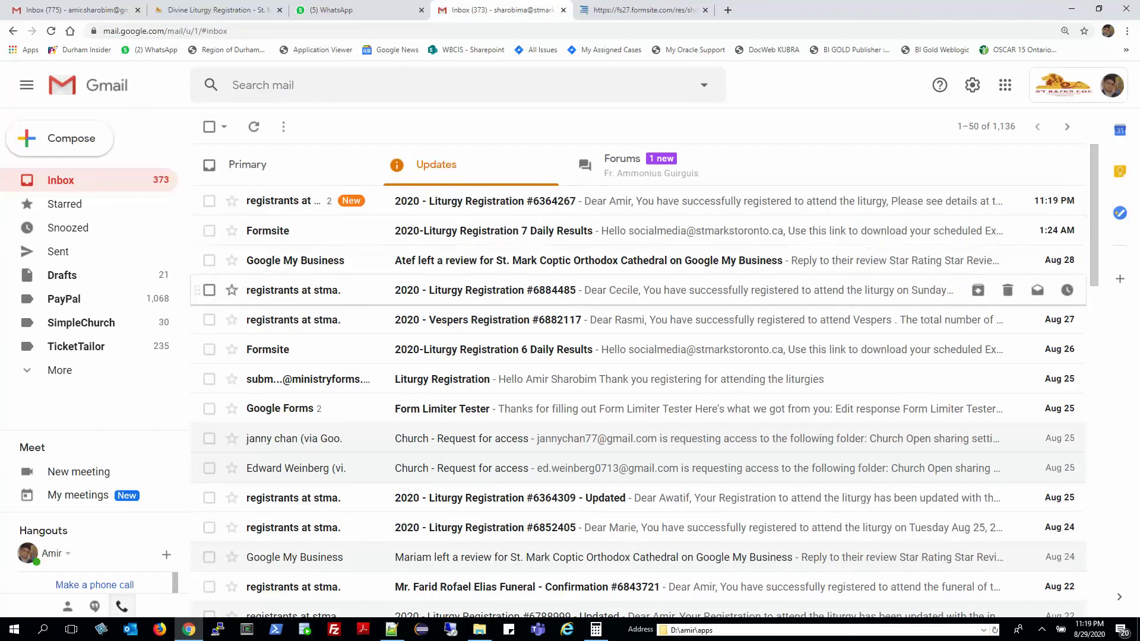
{"action": "key", "text": "Return"}
{"action": "scroll", "coordinate": [653, 368], "scroll_direction": "down", "scroll_amount": 3}
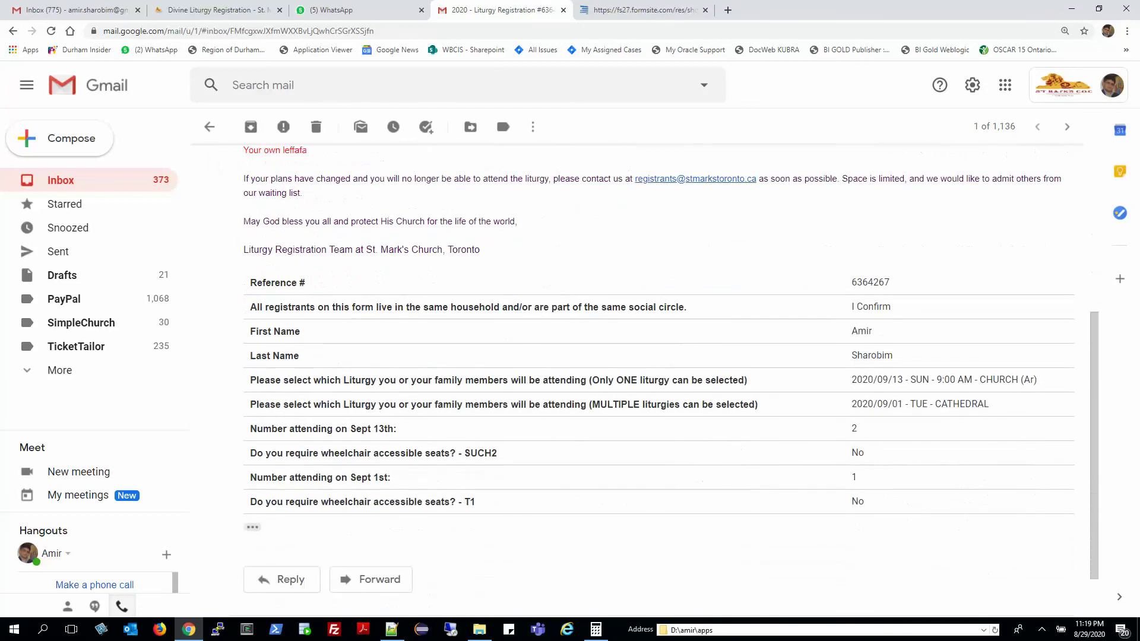
{"action": "left_click_drag", "start_coordinate": [851, 380], "coordinate": [855, 403]}
{"action": "left_click", "coordinate": [855, 404]}
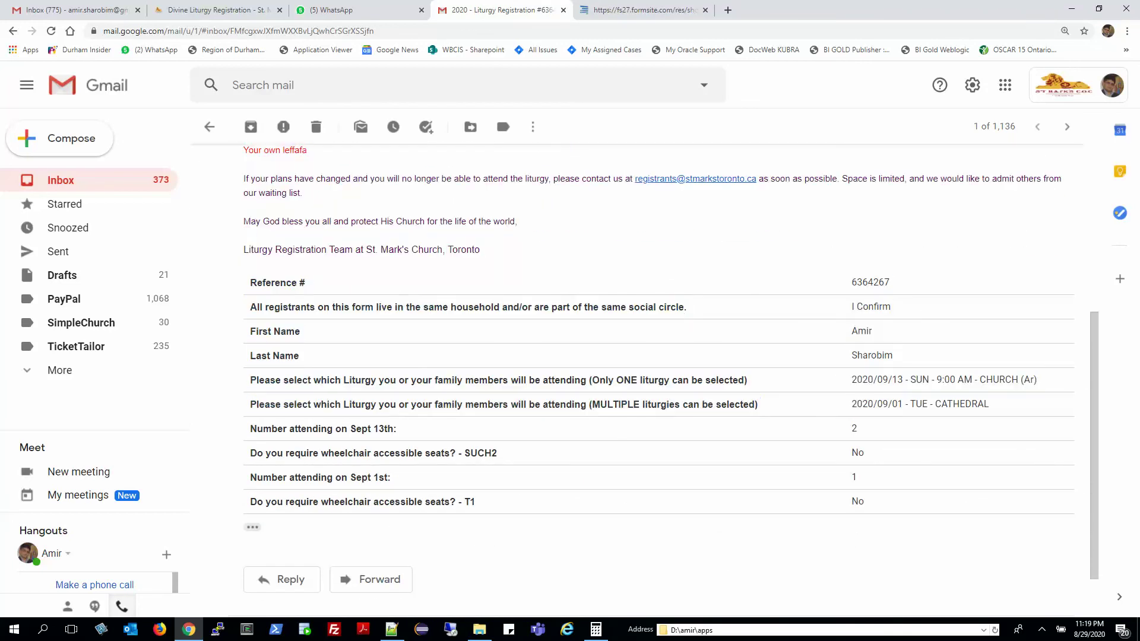